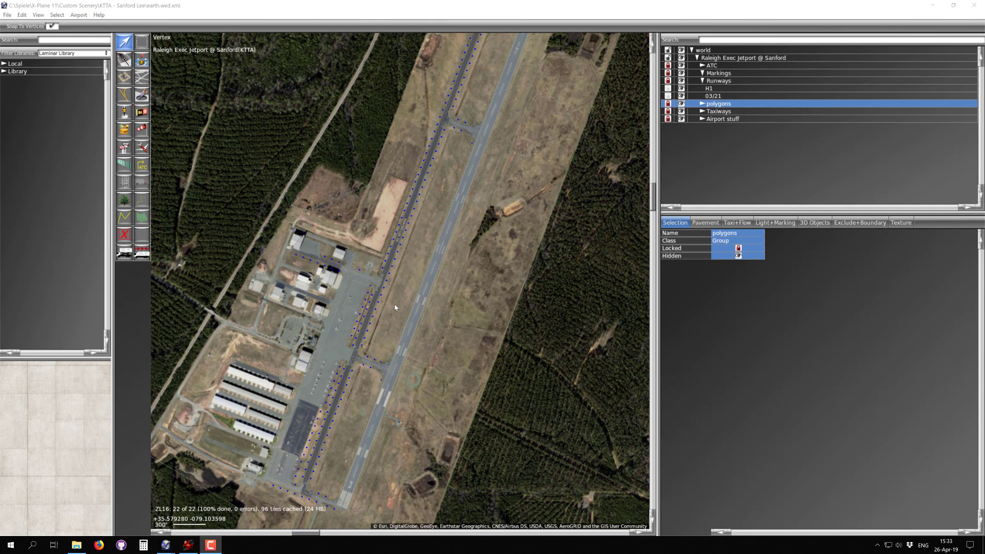
# Zoom the satellite map in and out over the KTTA airport layout
pyautogui.scroll(1, 395, 304)
pyautogui.scroll(-1, 395, 308)
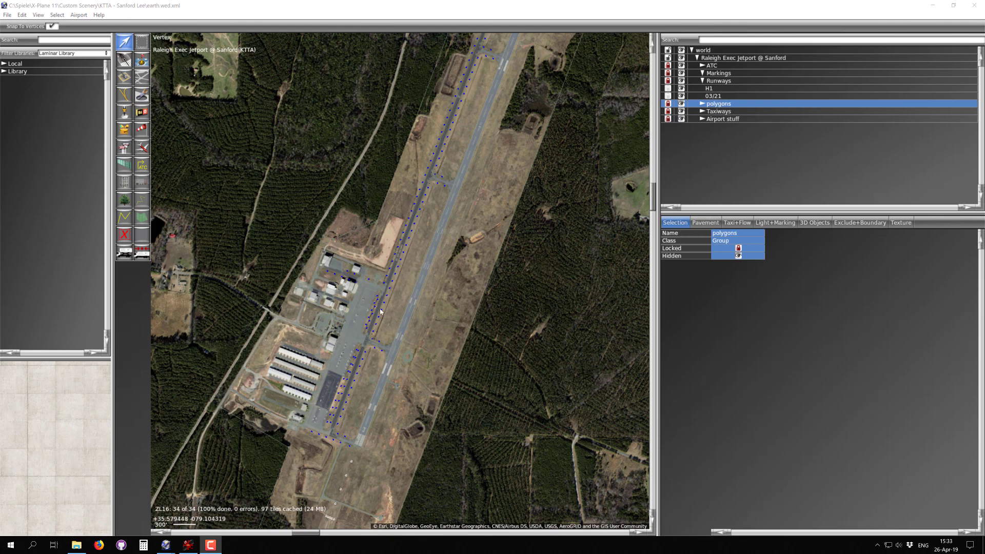
pyautogui.scroll(2, 374, 362)
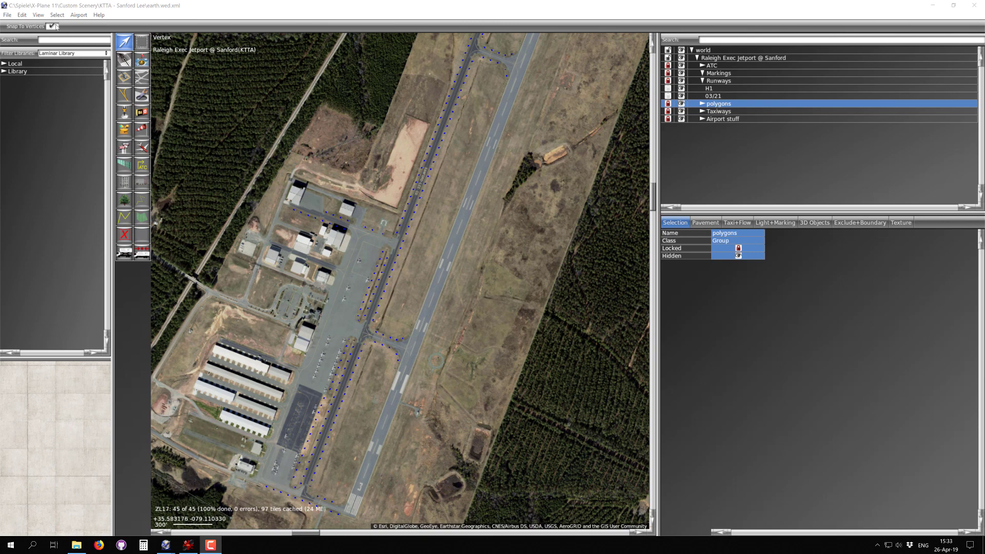
# Set the Slippy Map to None and pan toward the airport's south end
pyautogui.click(38, 15)
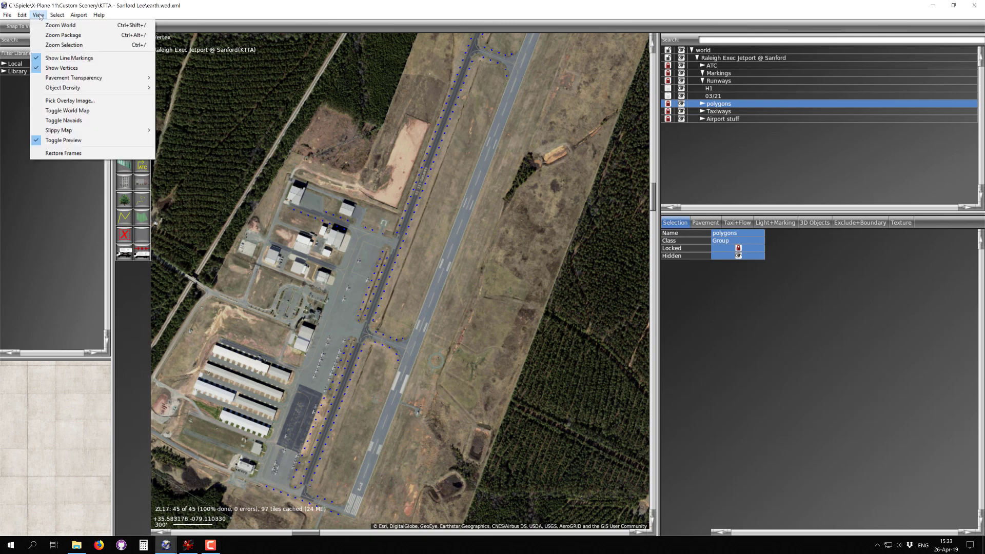
pyautogui.moveTo(77, 130)
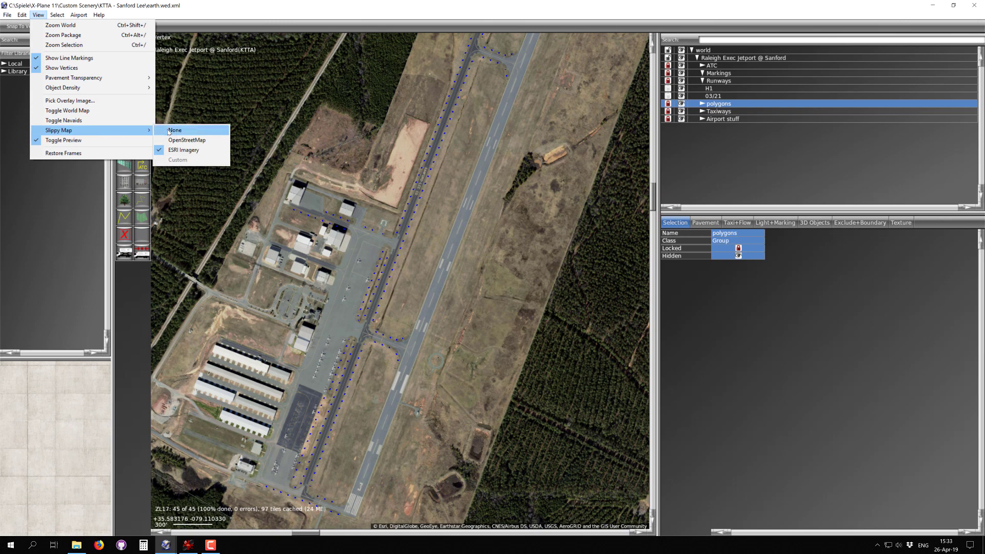
pyautogui.click(170, 129)
pyautogui.moveTo(395, 362); pyautogui.dragTo(426, 301, button='right')
pyautogui.scroll(3, 346, 303)
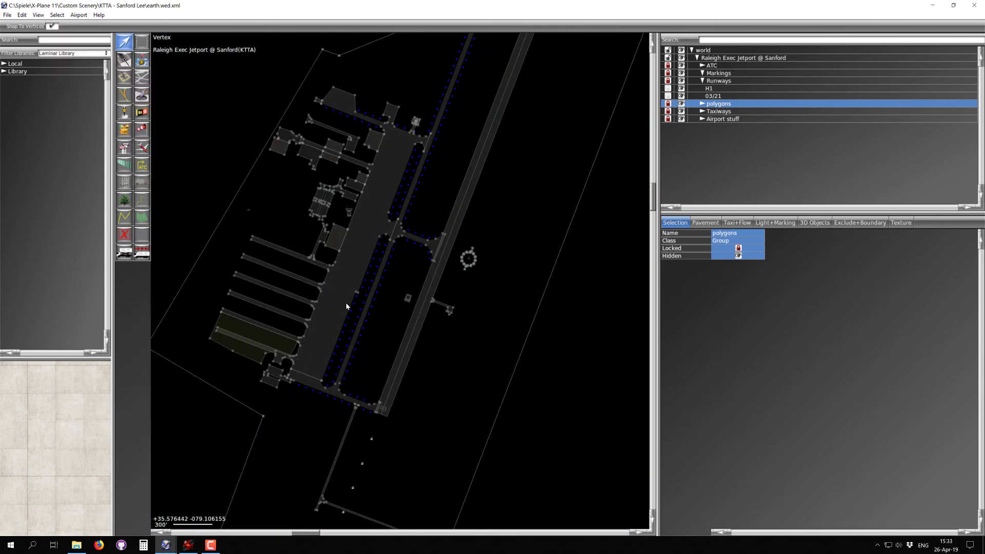
pyautogui.scroll(-2, 404, 185)
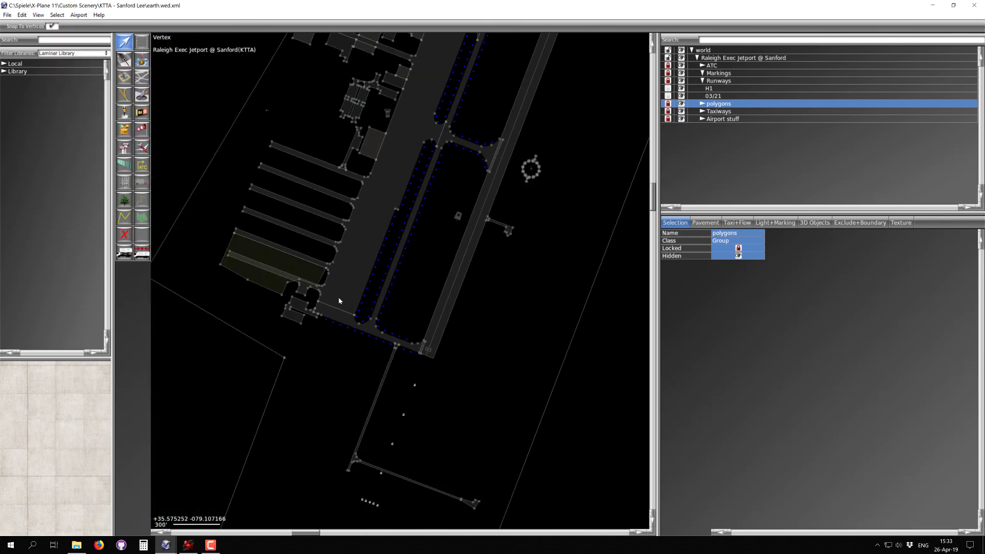
pyautogui.moveTo(390, 381); pyautogui.dragTo(367, 325, button='right')
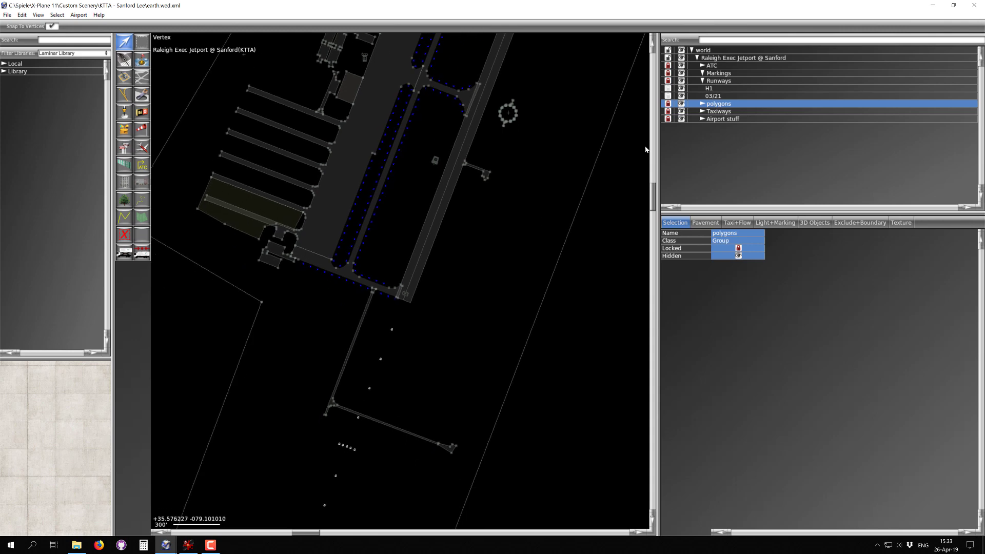
# Unlock the Taxiways group and select it to highlight its outlines near the apron
pyautogui.click(668, 110)
pyautogui.click(718, 111)
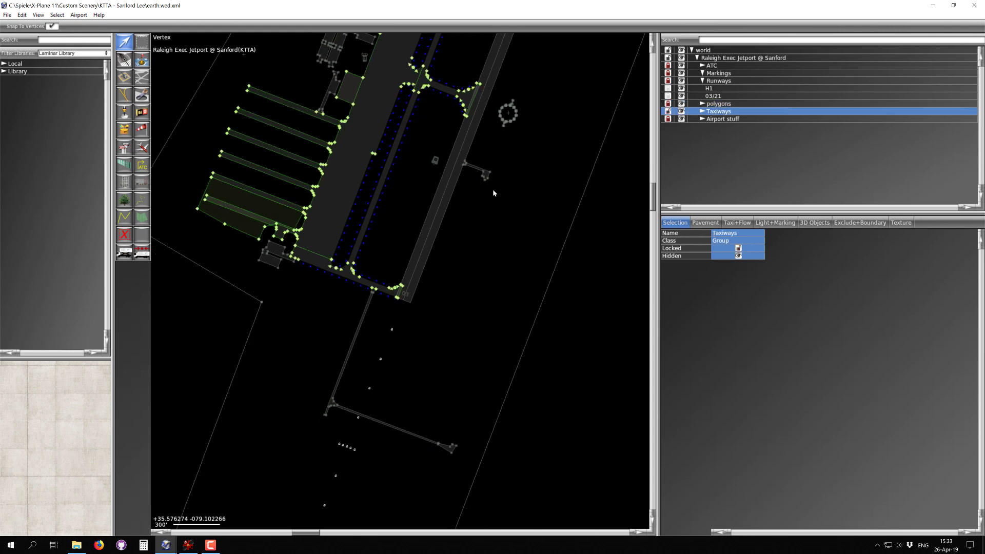
pyautogui.moveTo(418, 187); pyautogui.dragTo(427, 294, button='right')
pyautogui.scroll(2, 354, 272)
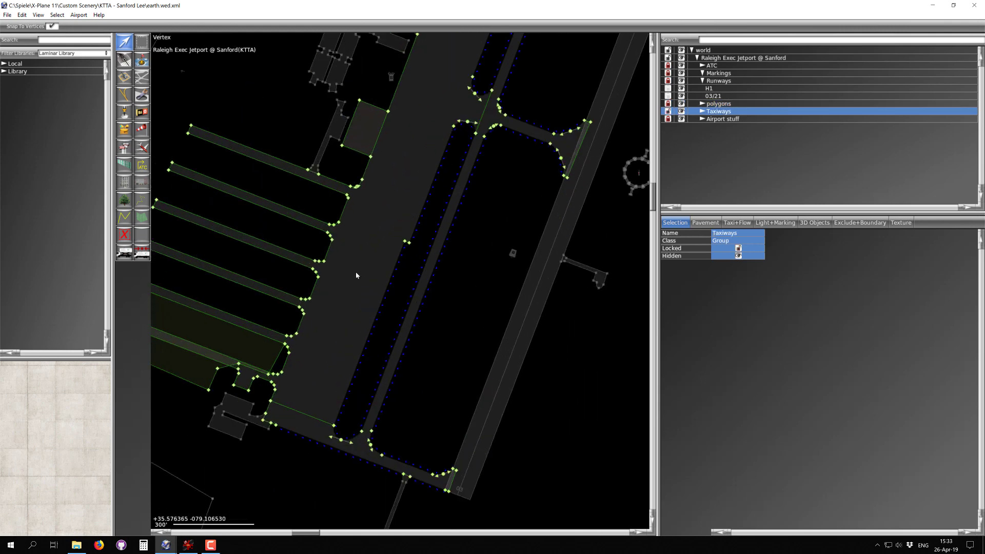
pyautogui.scroll(-2, 355, 272)
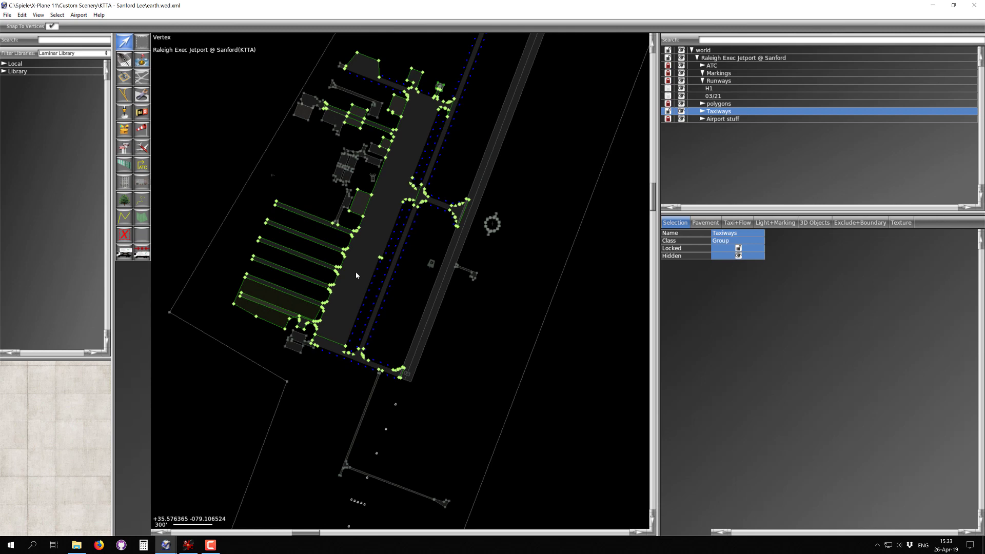
# Unlock the polygons group, check runway 03/21's properties, then reselect polygons
pyautogui.click(669, 104)
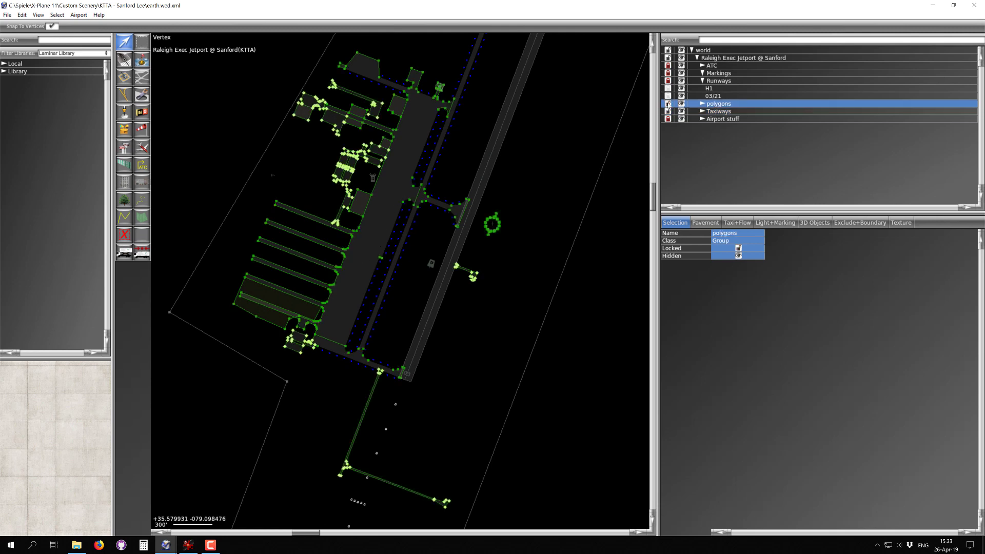
pyautogui.click(683, 101)
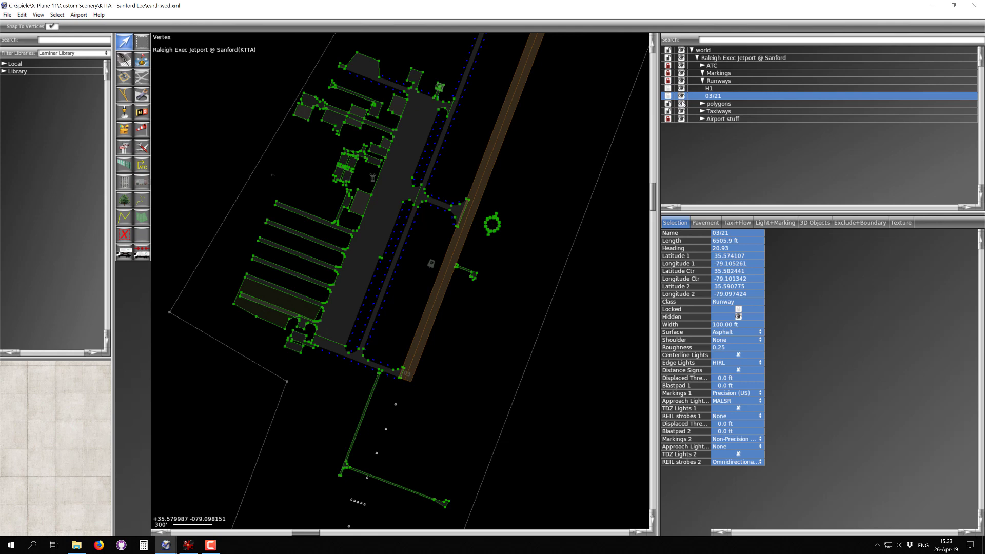
pyautogui.click(683, 104)
pyautogui.scroll(-5, 497, 204)
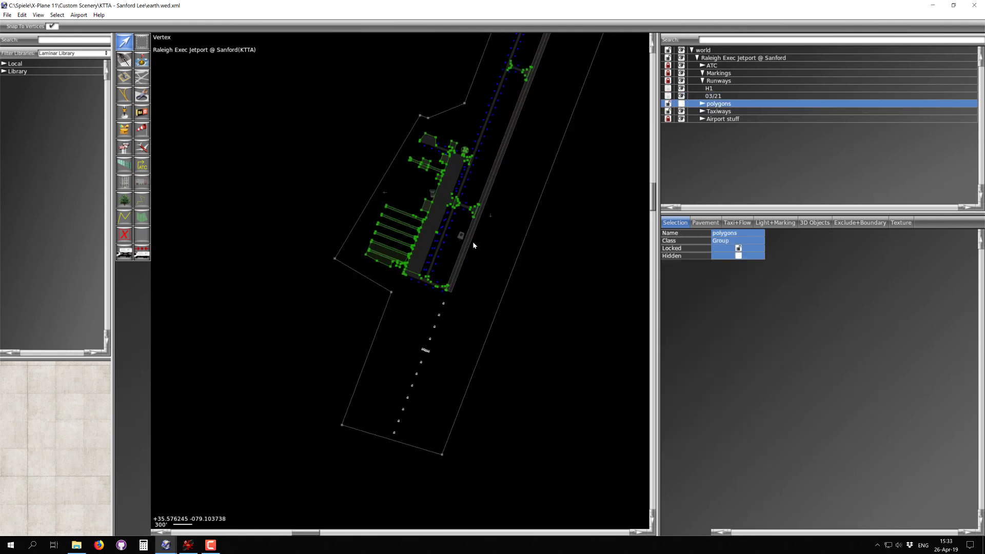
pyautogui.scroll(6, 473, 245)
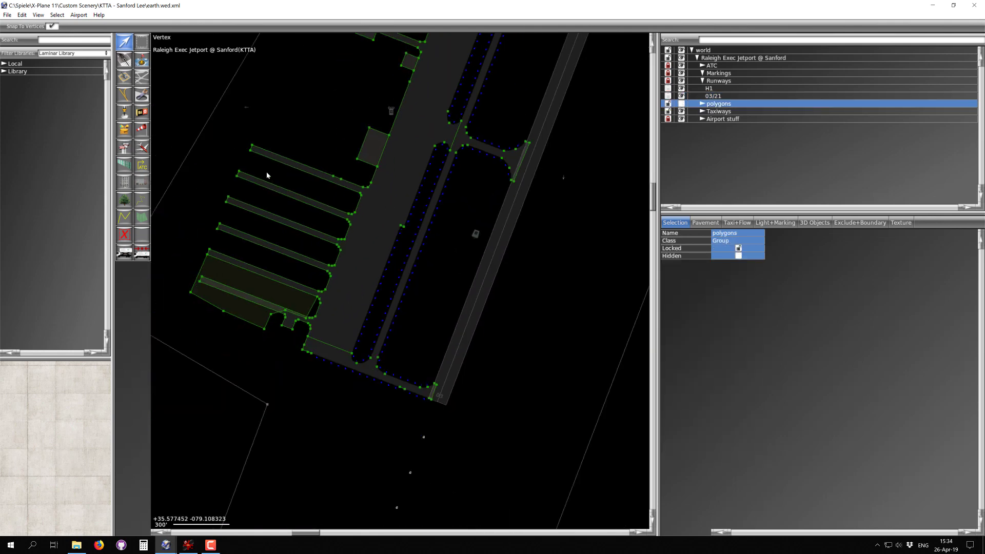
pyautogui.moveTo(430, 444); pyautogui.dragTo(457, 210, button='middle')
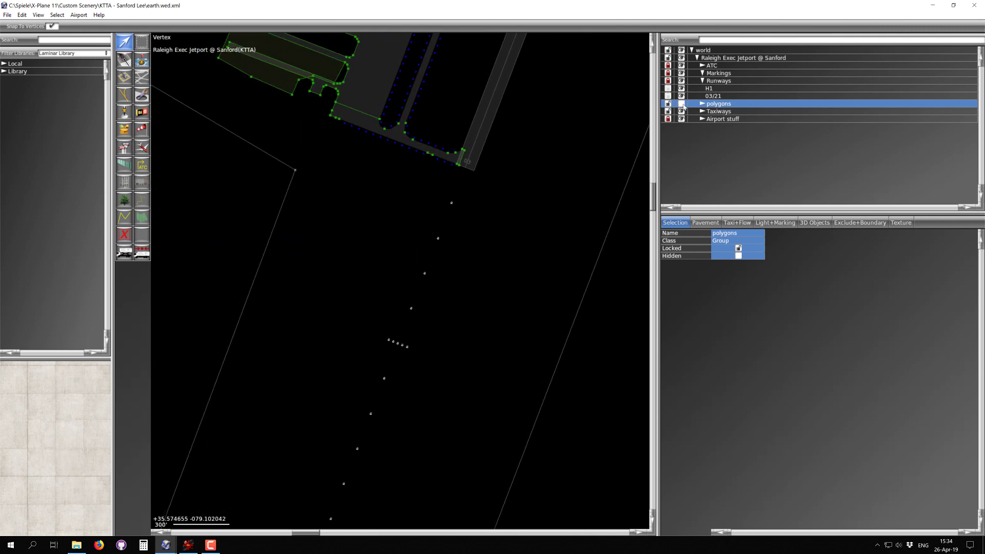
pyautogui.click(681, 104)
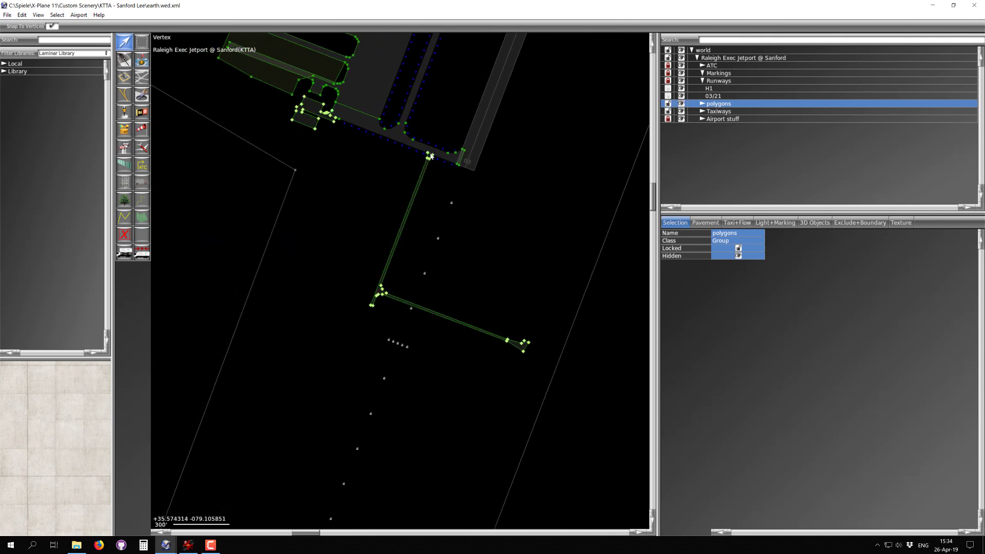
pyautogui.moveTo(468, 373); pyautogui.dragTo(491, 524, button='middle')
pyautogui.moveTo(342, 276); pyautogui.dragTo(322, 395, button='middle')
pyautogui.moveTo(384, 116); pyautogui.dragTo(373, 203, button='middle')
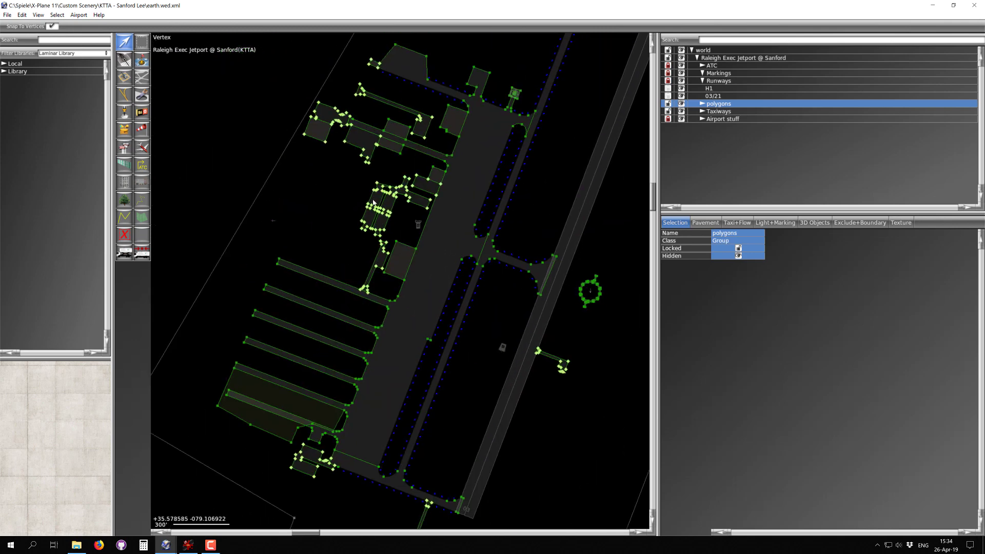
pyautogui.moveTo(492, 273); pyautogui.dragTo(385, 312, button='middle')
pyautogui.scroll(7, 477, 374)
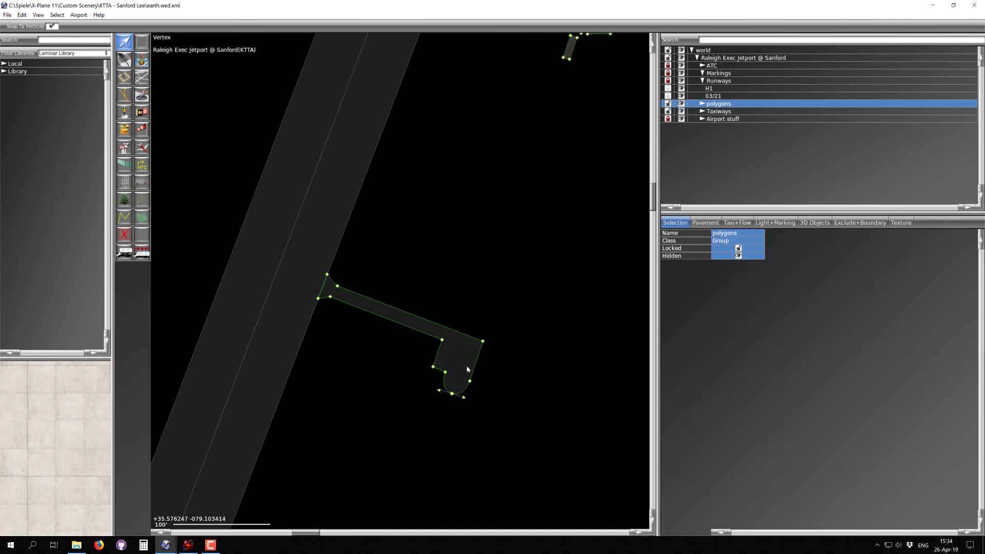
pyautogui.scroll(-3, 469, 367)
pyautogui.scroll(-5, 470, 368)
pyautogui.moveTo(469, 277); pyautogui.dragTo(403, 473, button='middle')
pyautogui.scroll(5, 395, 462)
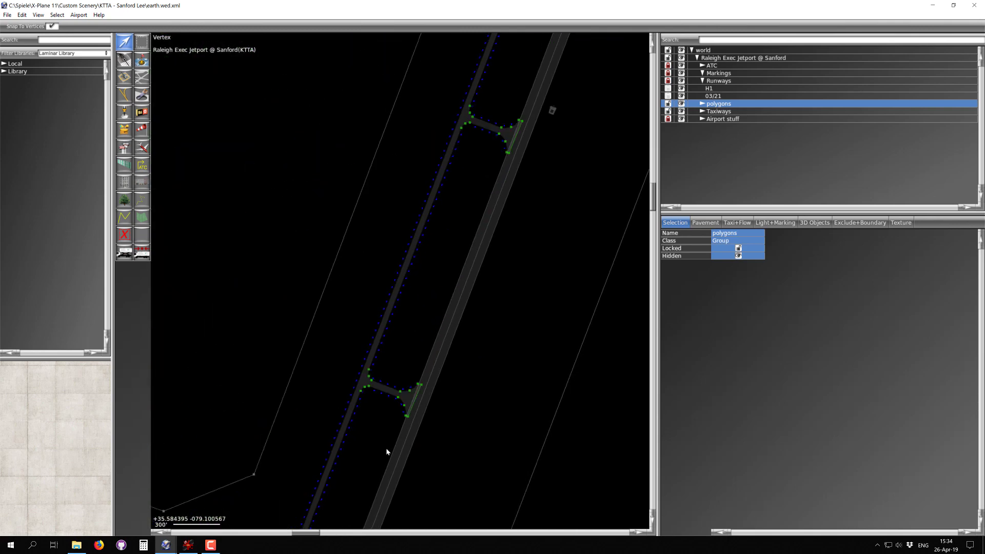
pyautogui.scroll(-2, 473, 209)
pyautogui.moveTo(473, 113); pyautogui.dragTo(439, 281, button='middle')
pyautogui.scroll(5, 464, 155)
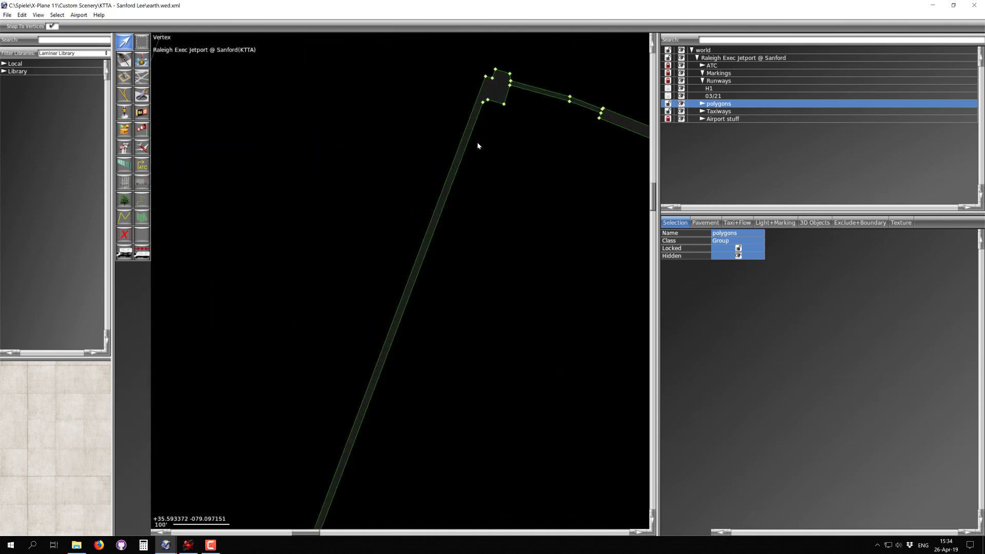
pyautogui.scroll(-5, 477, 143)
pyautogui.moveTo(430, 413); pyautogui.dragTo(411, 271, button='middle')
pyautogui.scroll(5, 399, 288)
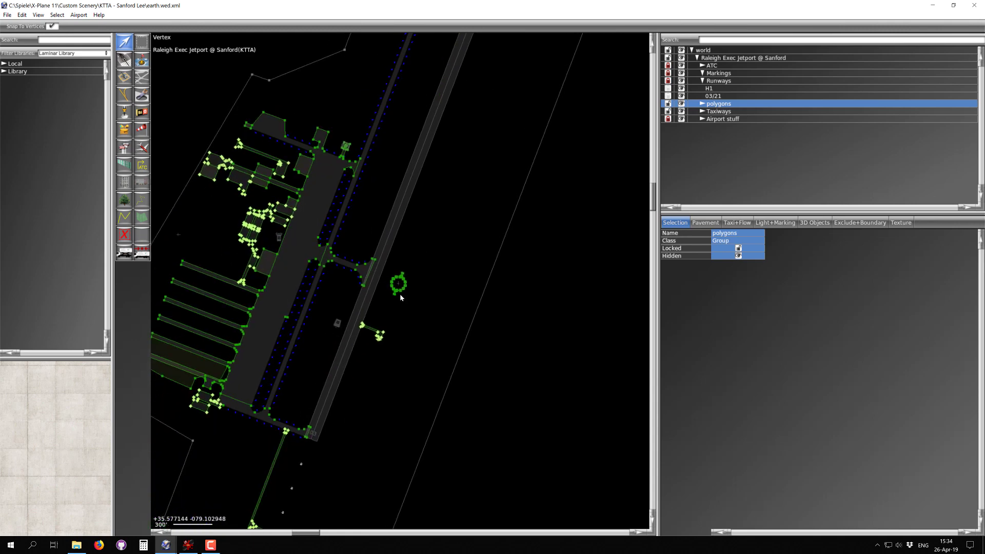
pyautogui.scroll(4, 395, 270)
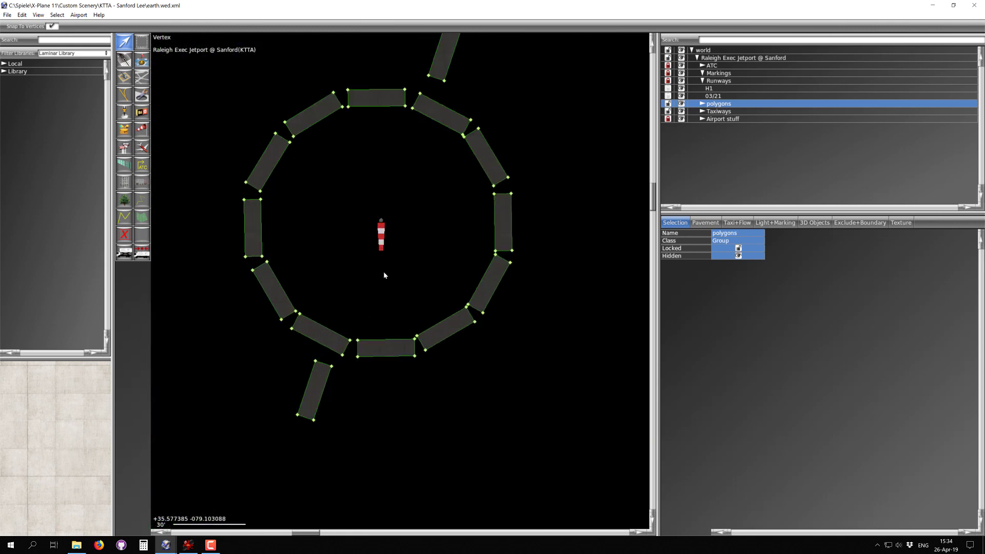
pyautogui.scroll(-8, 379, 192)
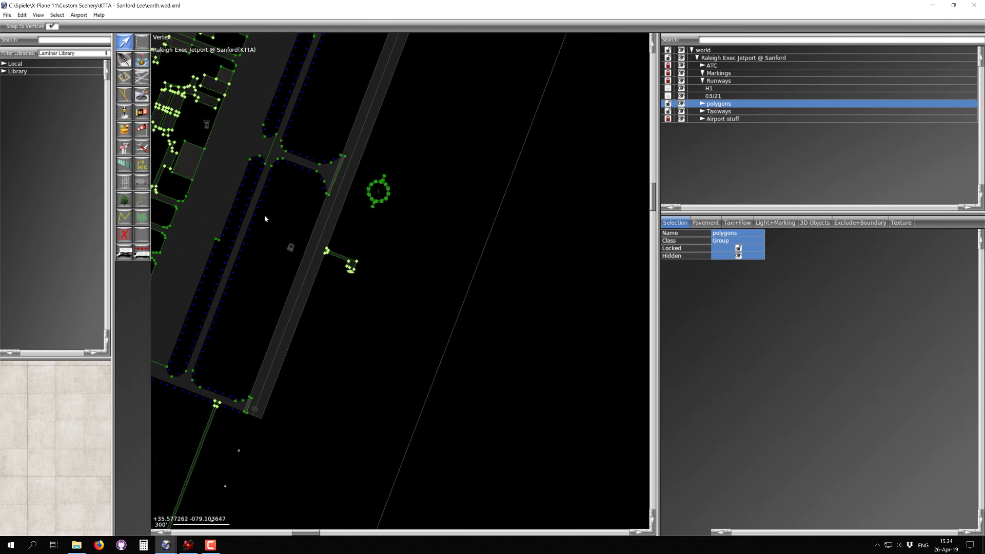
pyautogui.moveTo(264, 214); pyautogui.dragTo(461, 369, button='middle')
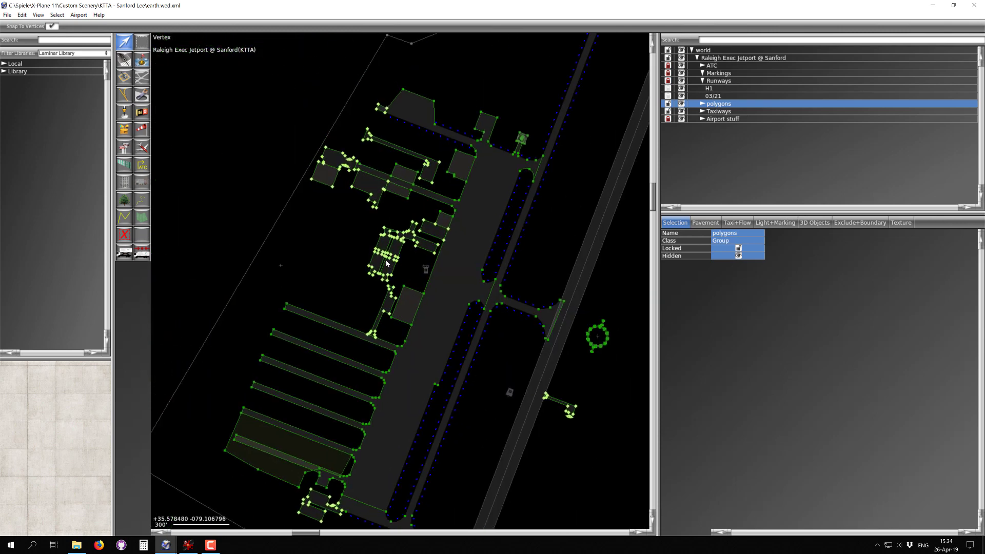
pyautogui.scroll(4, 387, 263)
pyautogui.scroll(2, 402, 271)
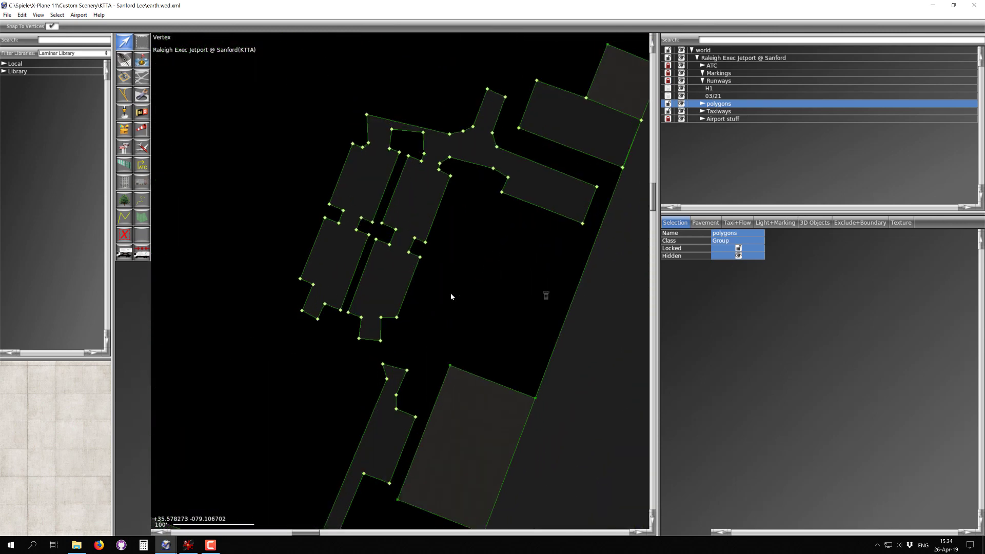
pyautogui.scroll(-4, 329, 204)
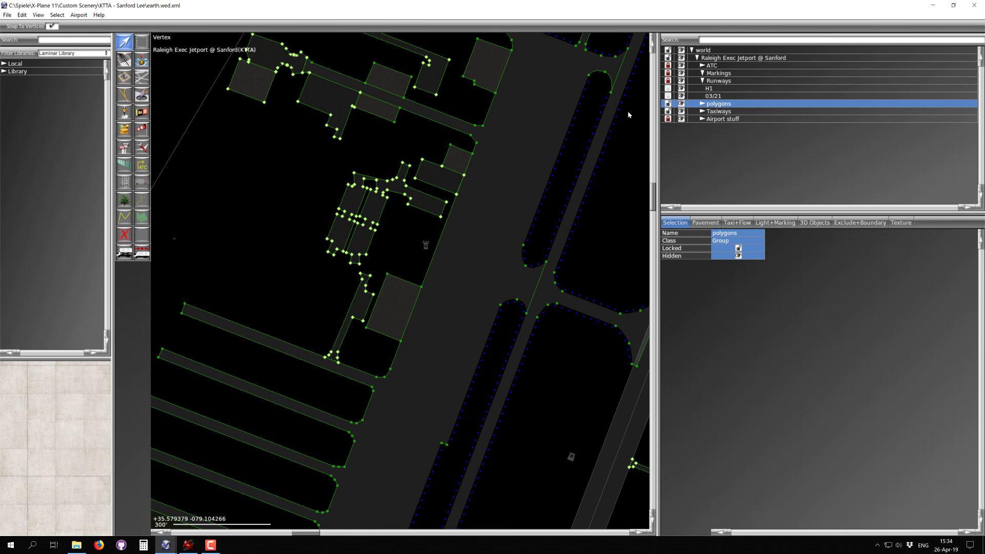
# Switch the Slippy Map background to ESRI Imagery
pyautogui.click(38, 15)
pyautogui.moveTo(124, 132)
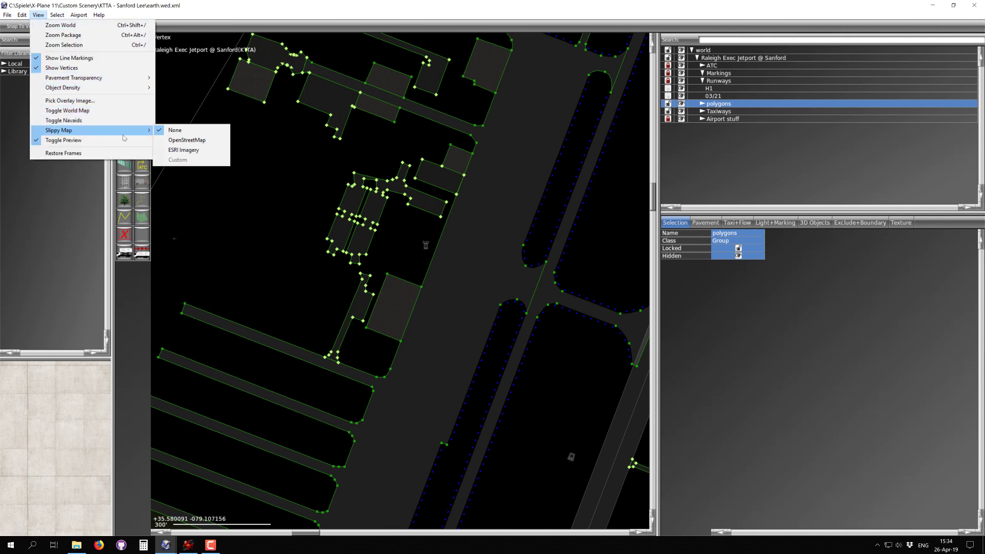
pyautogui.click(179, 150)
pyautogui.scroll(10, 347, 248)
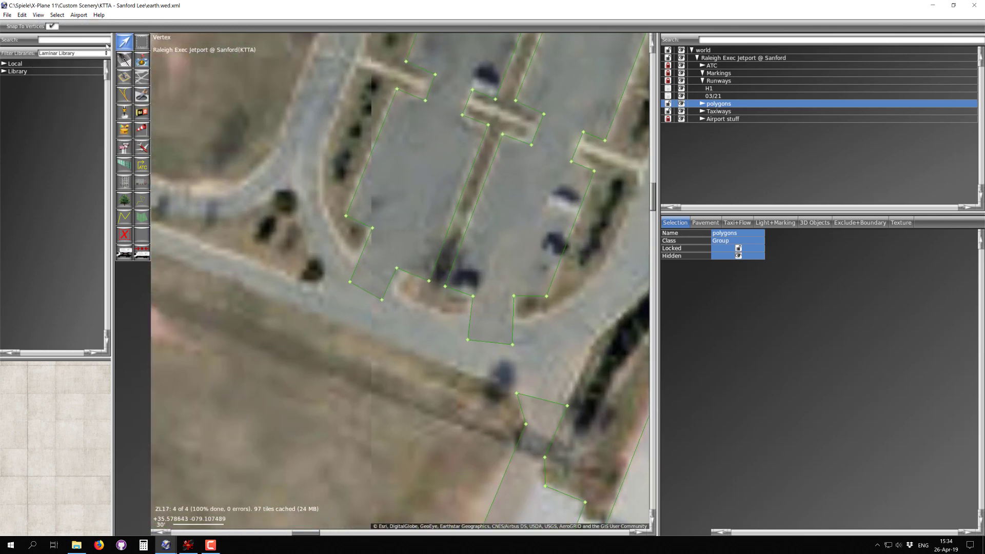
# Set Pavement Transparency to 50%
pyautogui.click(38, 14)
pyautogui.moveTo(92, 79)
pyautogui.click(174, 97)
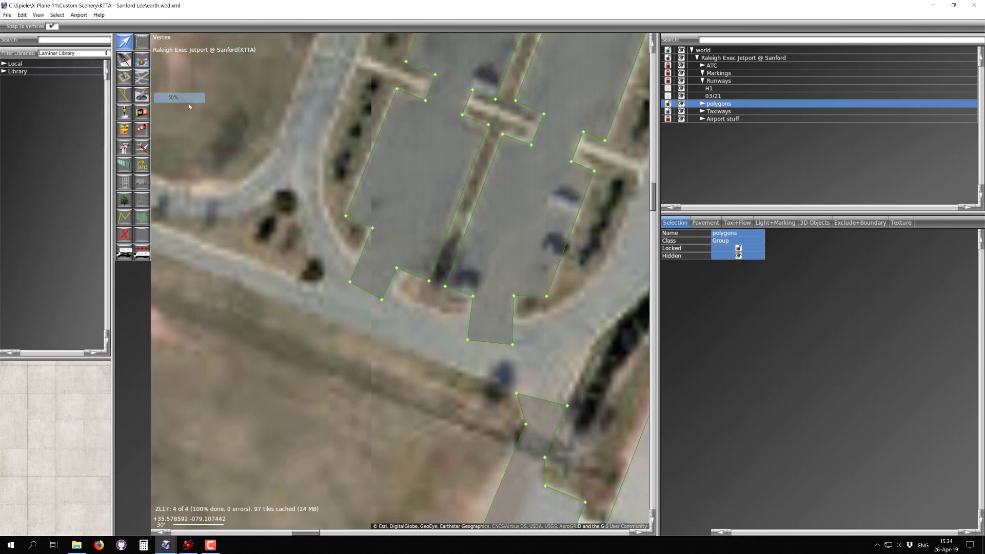
pyautogui.scroll(3, 405, 260)
pyautogui.scroll(-3, 405, 262)
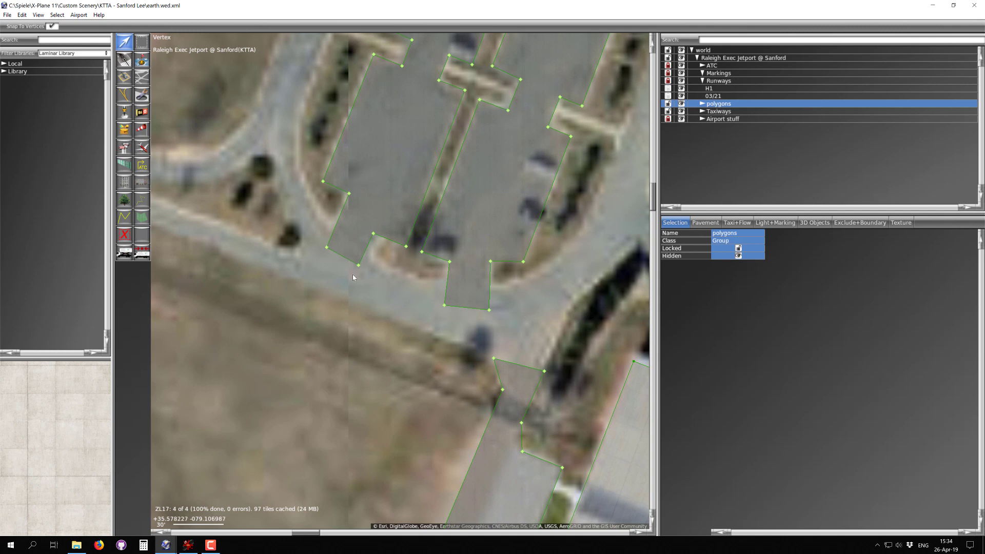
pyautogui.scroll(-3, 440, 285)
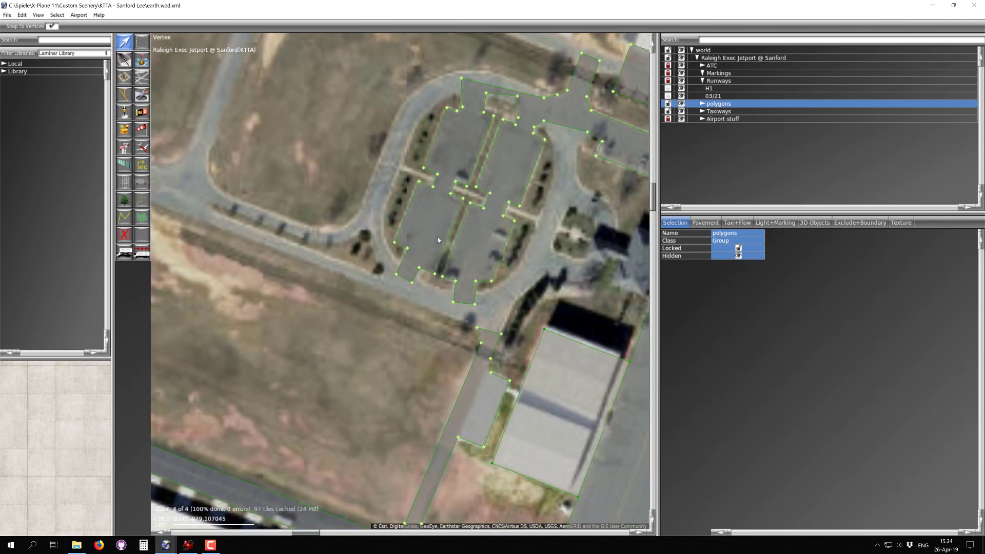
# Pan and zoom around the parking lot to compare its outline with the imagery
pyautogui.moveTo(438, 239); pyautogui.dragTo(435, 277, button='right')
pyautogui.scroll(2, 454, 392)
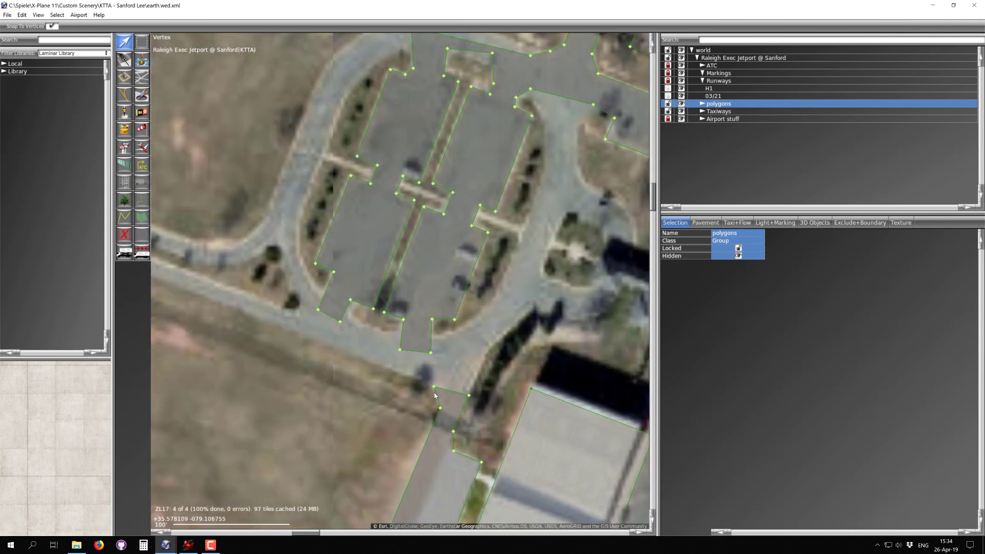
pyautogui.scroll(-2, 379, 340)
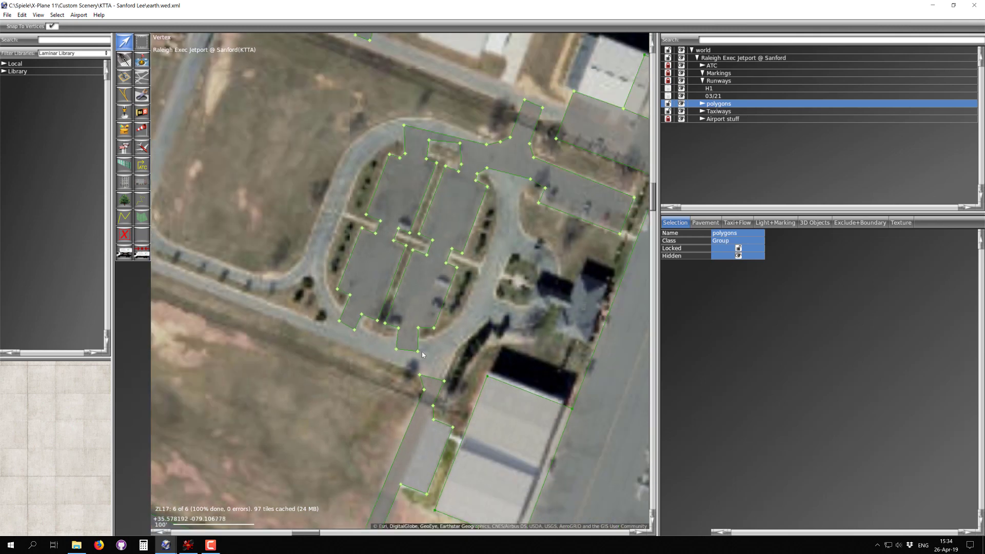
pyautogui.moveTo(327, 310); pyautogui.dragTo(356, 355, button='right')
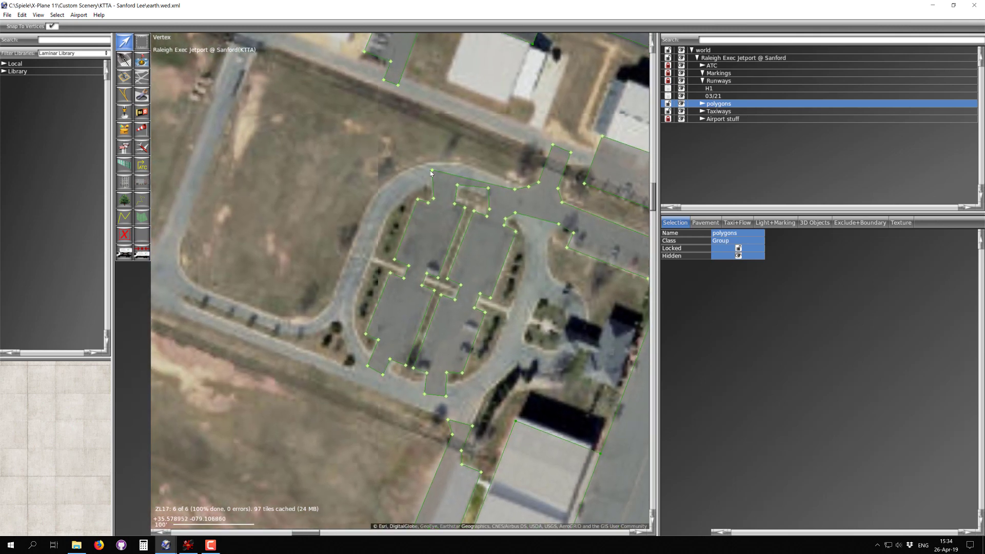
pyautogui.moveTo(507, 183); pyautogui.dragTo(410, 242, button='right')
pyautogui.scroll(4, 355, 235)
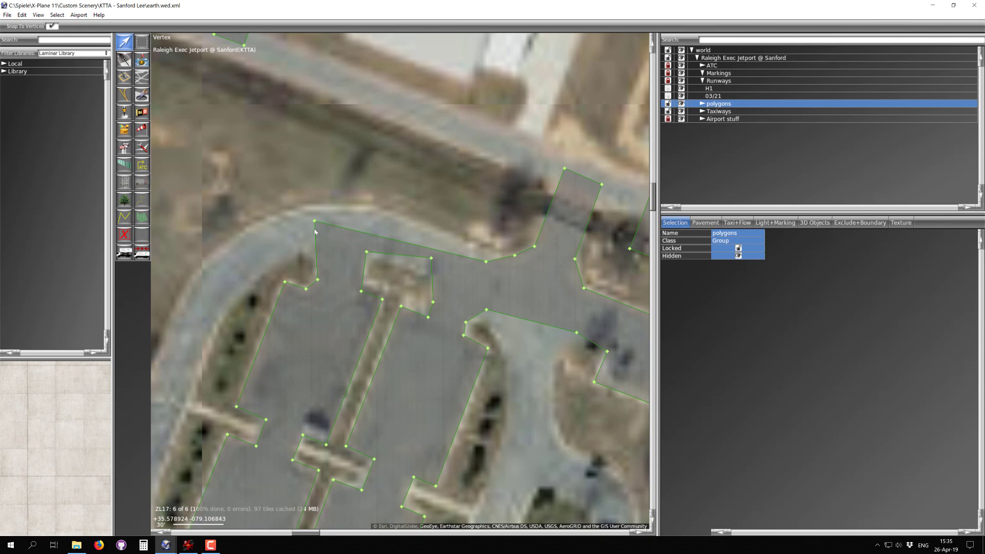
pyautogui.scroll(-4, 491, 288)
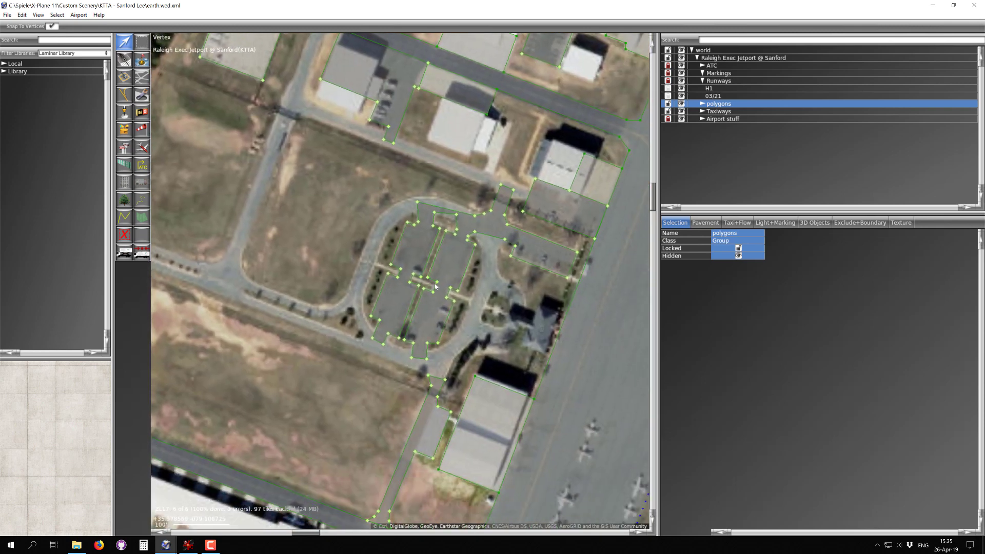
pyautogui.scroll(3, 425, 315)
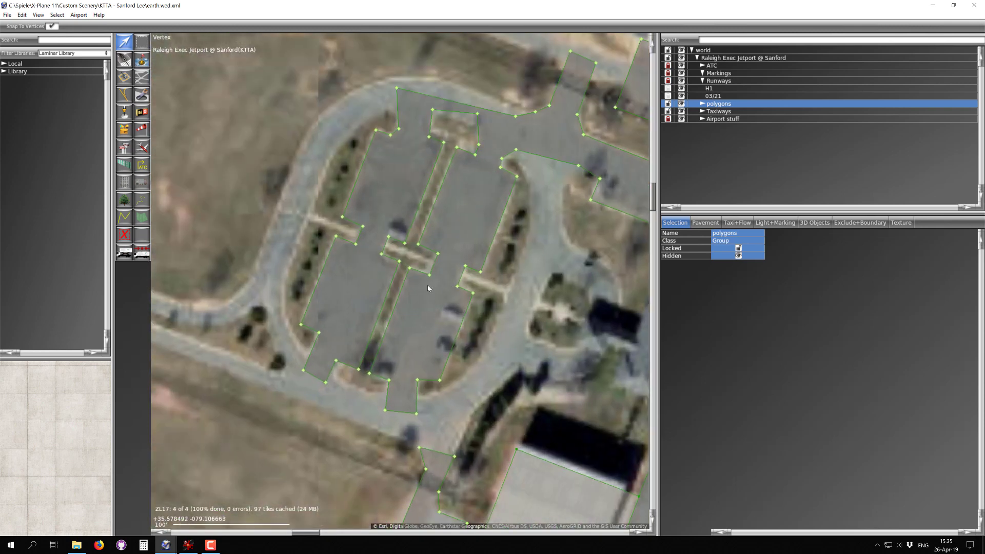
pyautogui.scroll(-2, 321, 344)
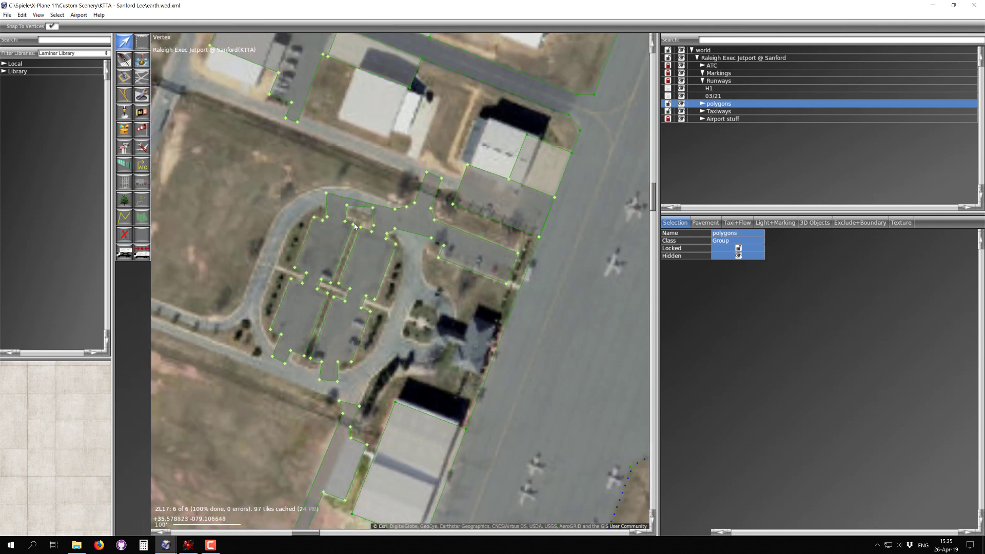
# Switch the Slippy Map to OpenStreetMap and pan over the apron and taxiway loop
pyautogui.click(38, 15)
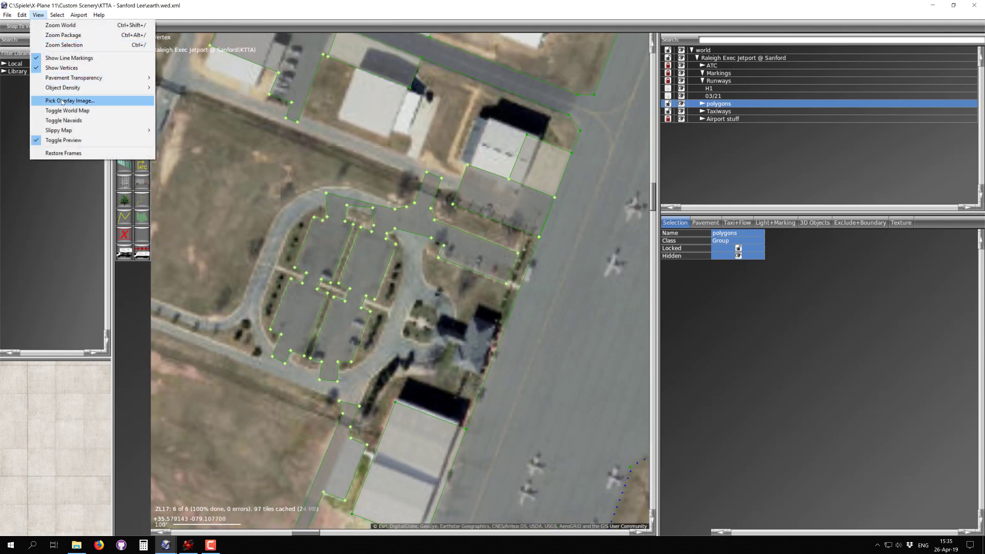
pyautogui.moveTo(83, 131)
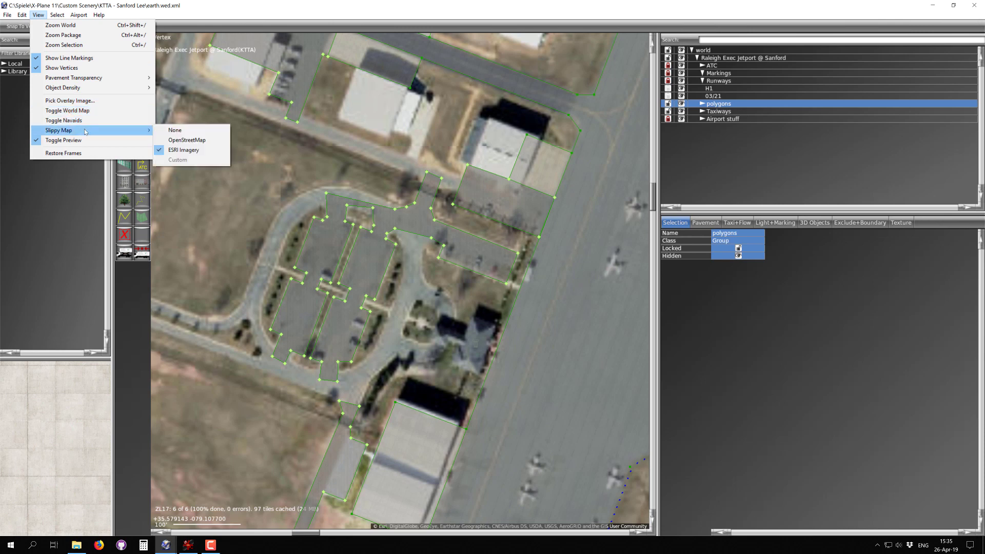
pyautogui.click(183, 140)
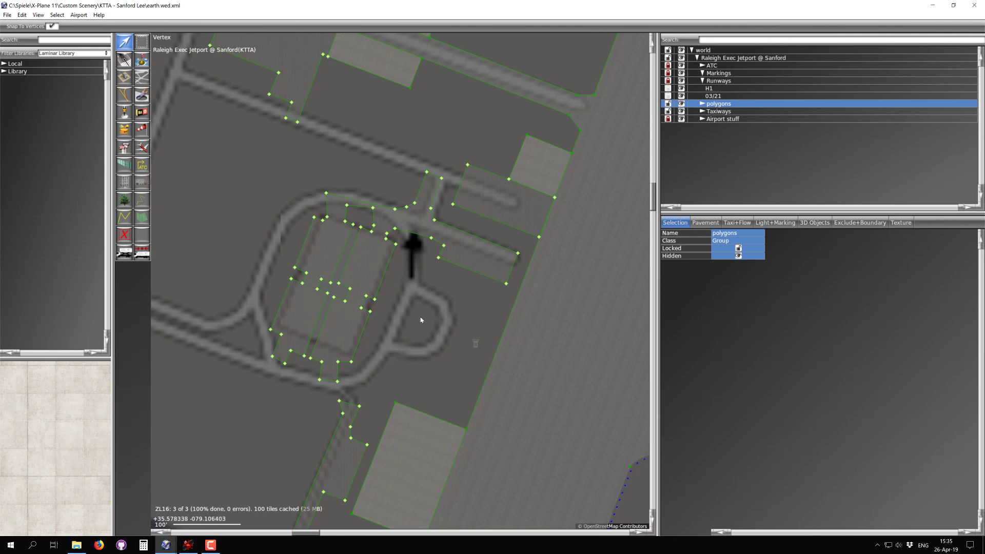
pyautogui.scroll(-3, 265, 342)
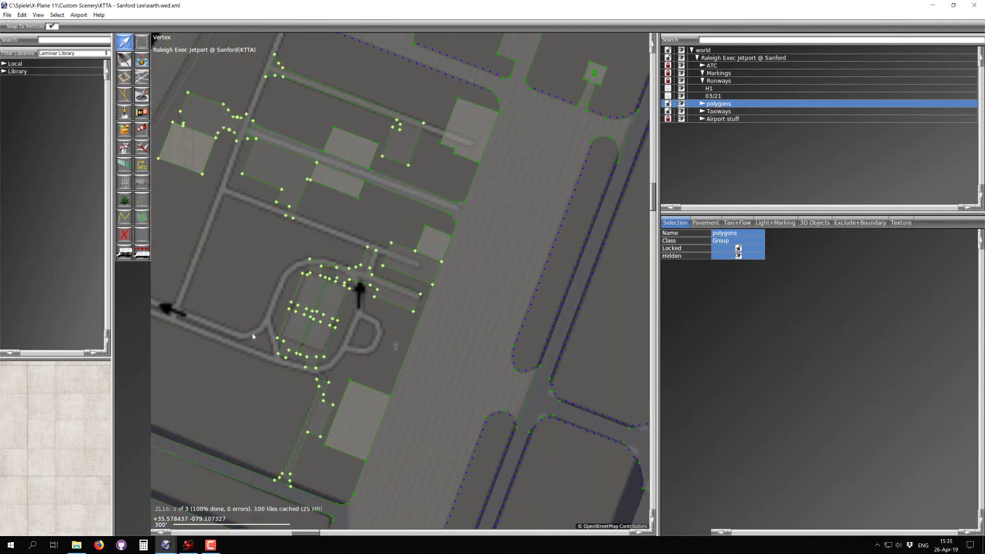
pyautogui.moveTo(251, 336); pyautogui.dragTo(333, 352, button='right')
pyautogui.scroll(5, 332, 351)
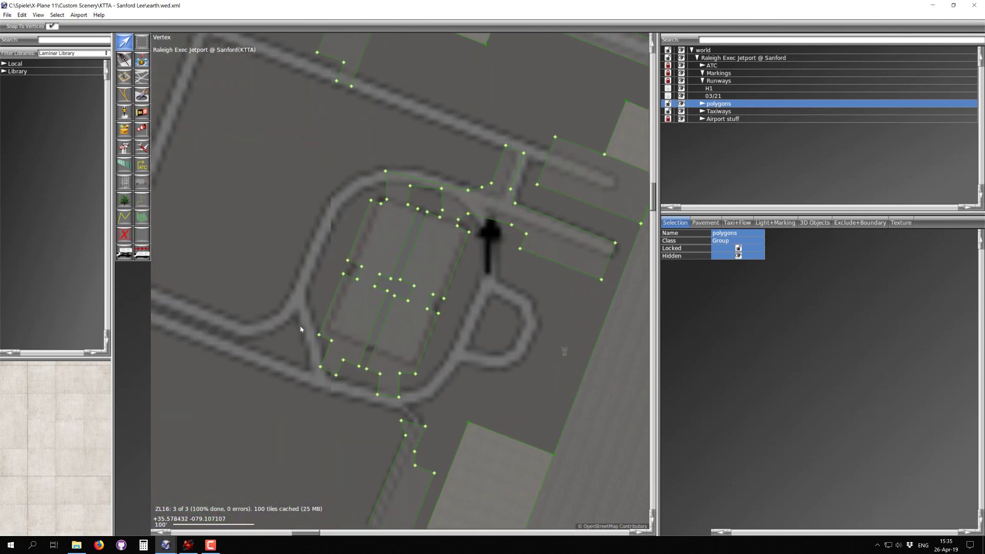
pyautogui.scroll(-1, 292, 330)
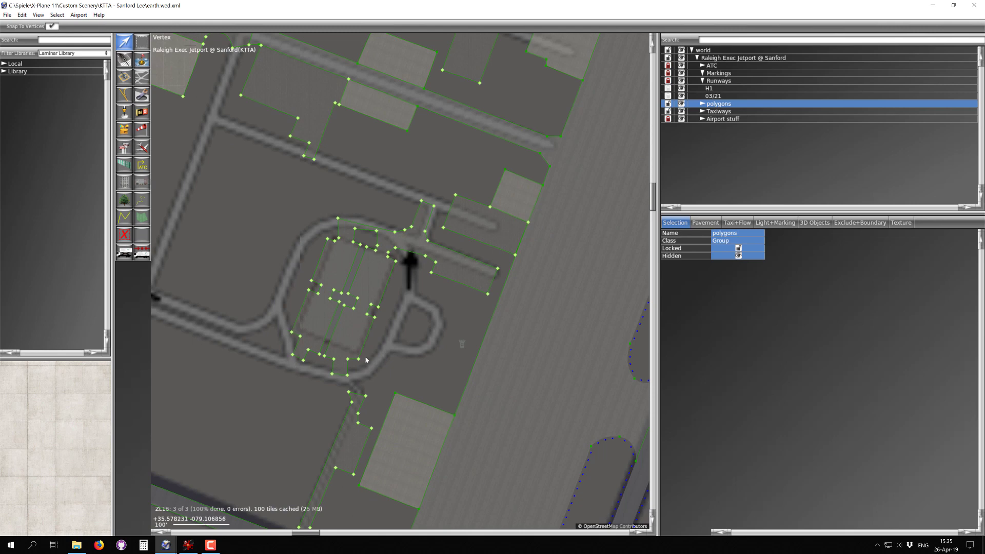
# Show the X-Plane screenshot 'Cessna_172SP - 2019-04-26 15.07.22.png' in IrfanView
pyautogui.click(187, 545)
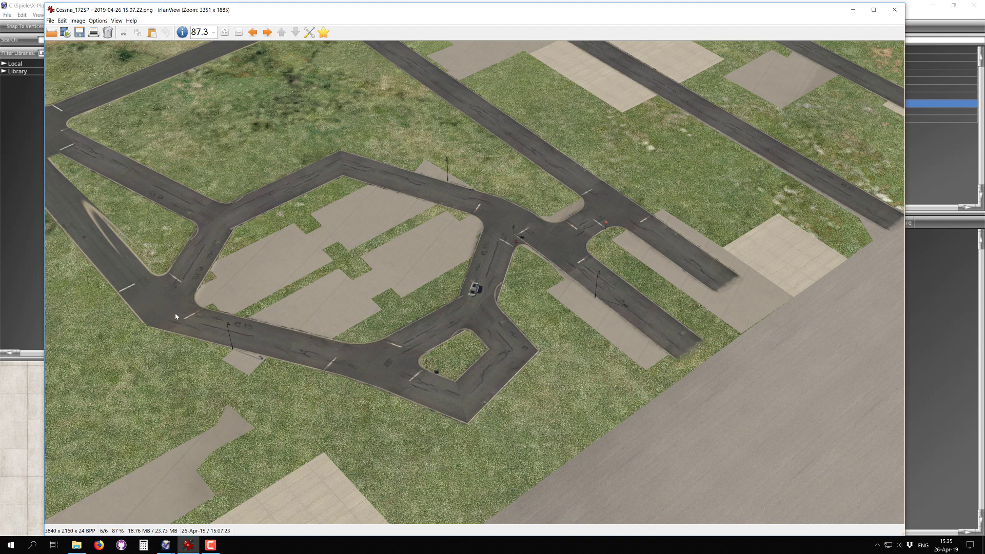
pyautogui.press('Right')
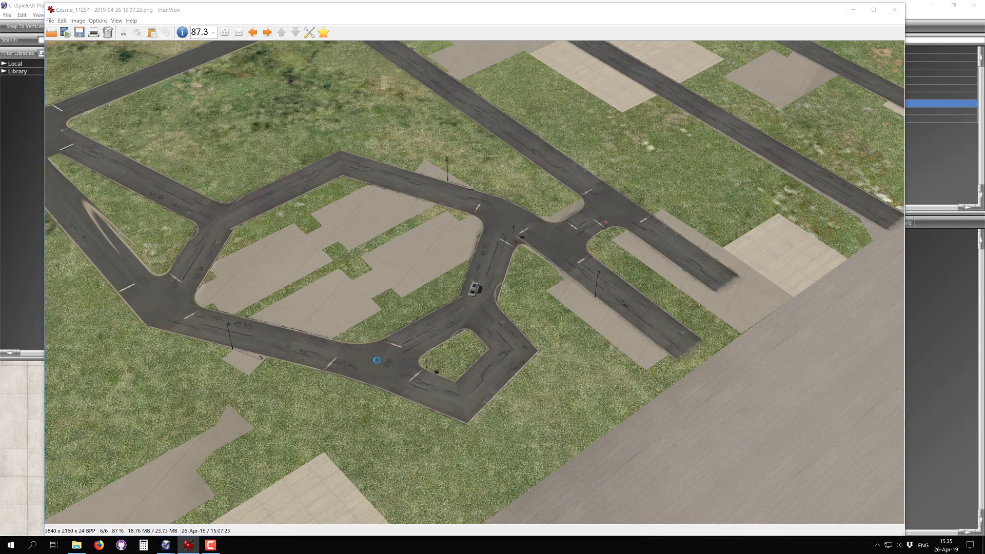
pyautogui.click(577, 240)
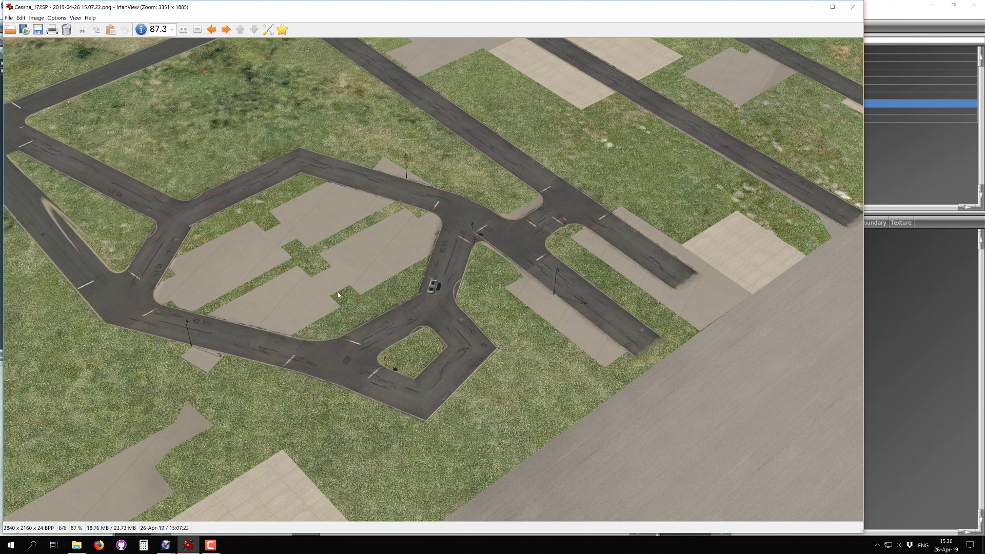
# Close IrfanView and zoom the WED map out over the airport
pyautogui.click(857, 9)
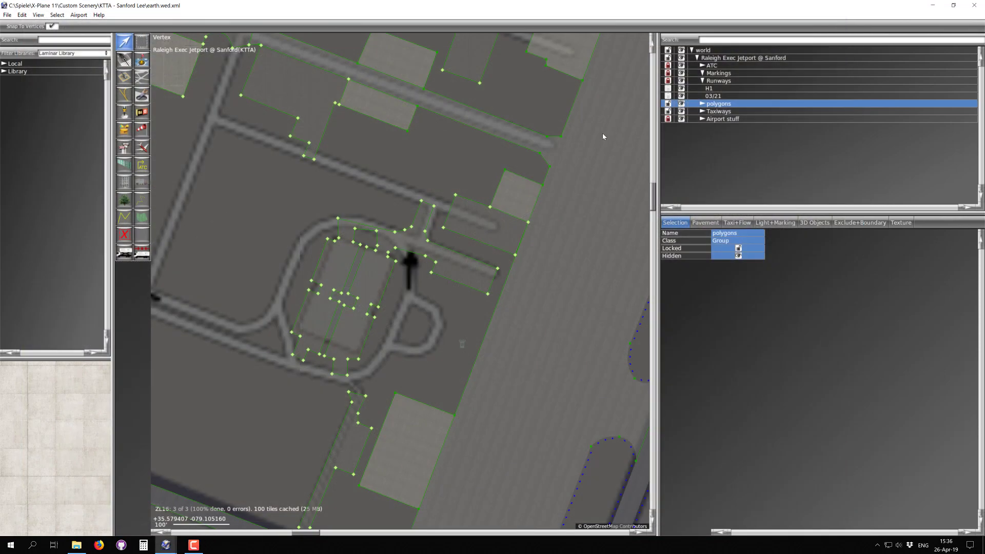
pyautogui.scroll(-4, 407, 271)
pyautogui.scroll(-4, 407, 271)
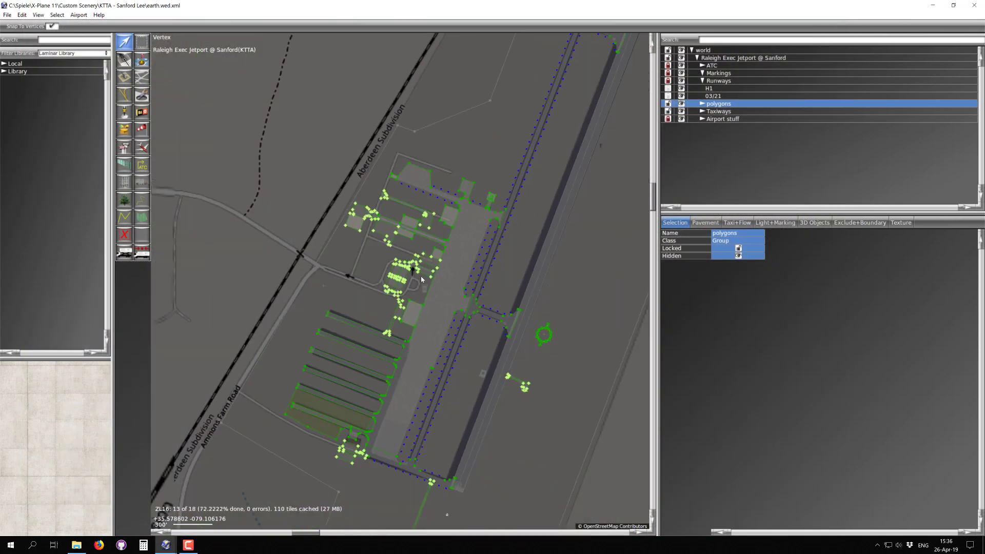
pyautogui.scroll(2, 395, 248)
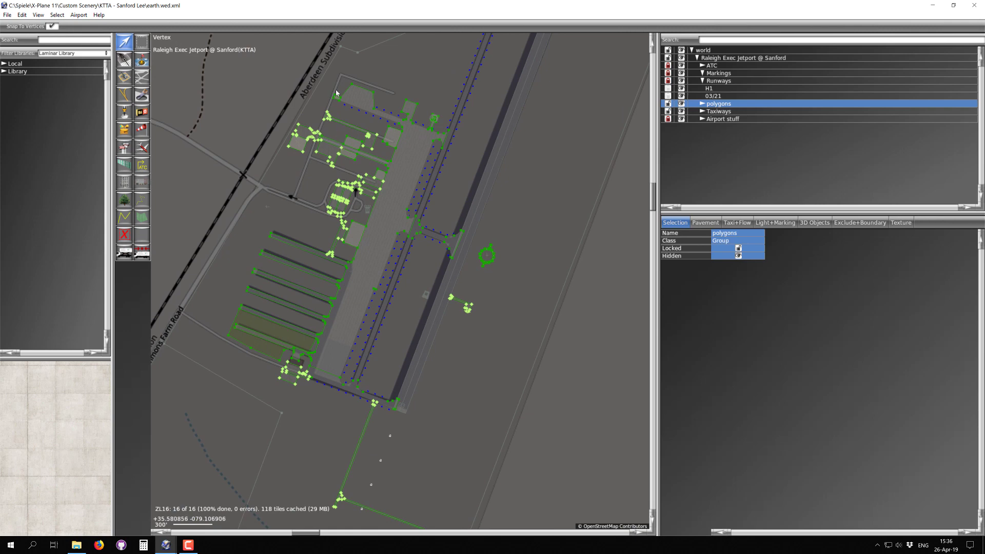
pyautogui.scroll(4, 336, 93)
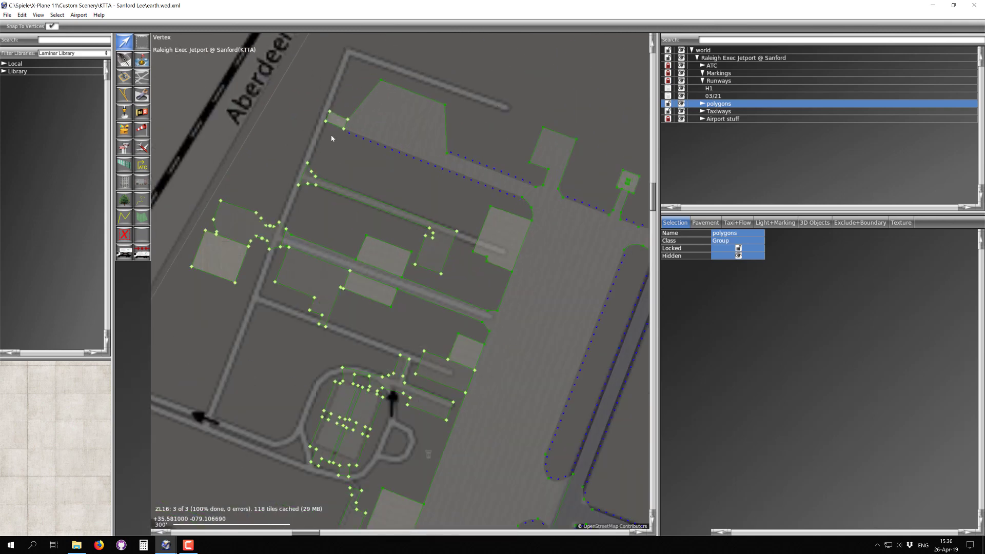
pyautogui.scroll(-5, 222, 405)
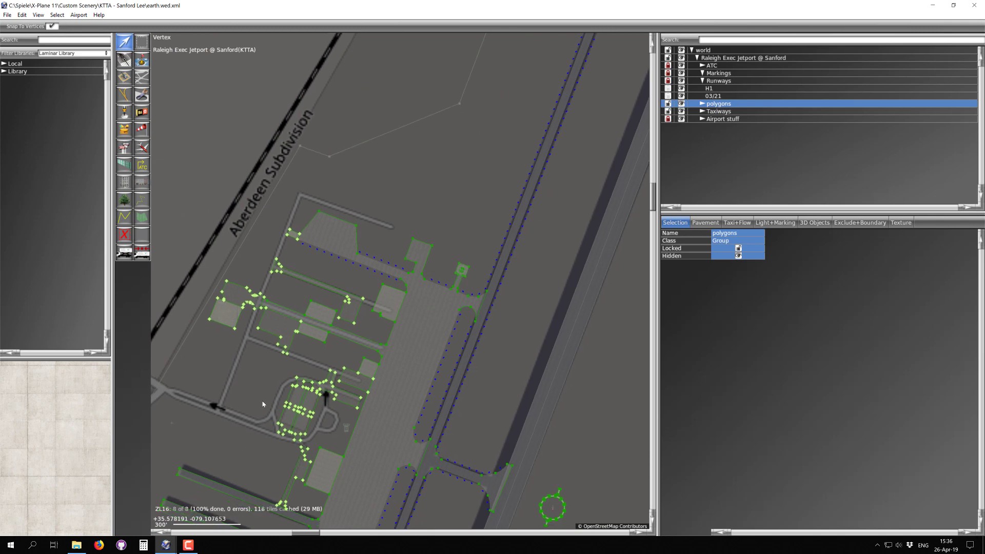
pyautogui.scroll(3, 329, 282)
pyautogui.scroll(8, 393, 280)
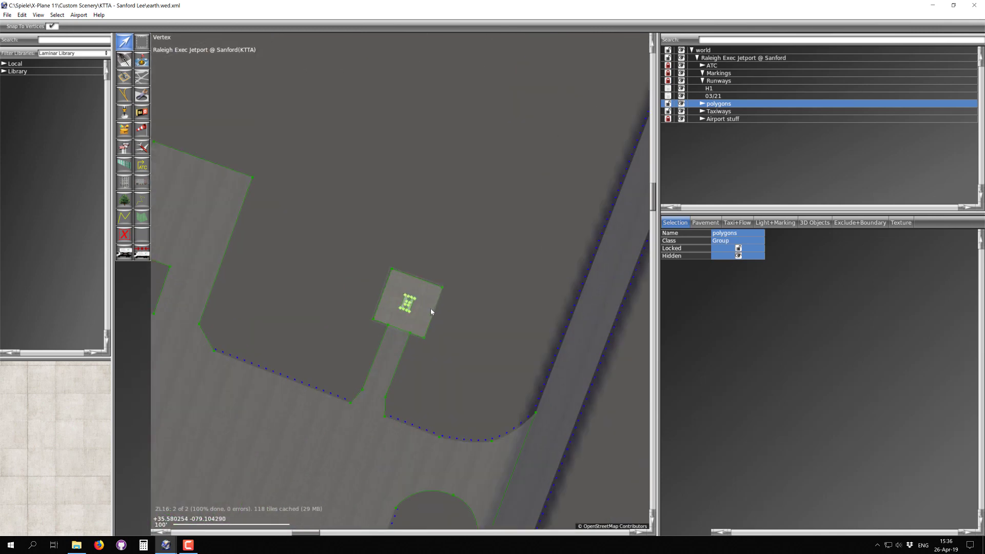
pyautogui.scroll(4, 404, 310)
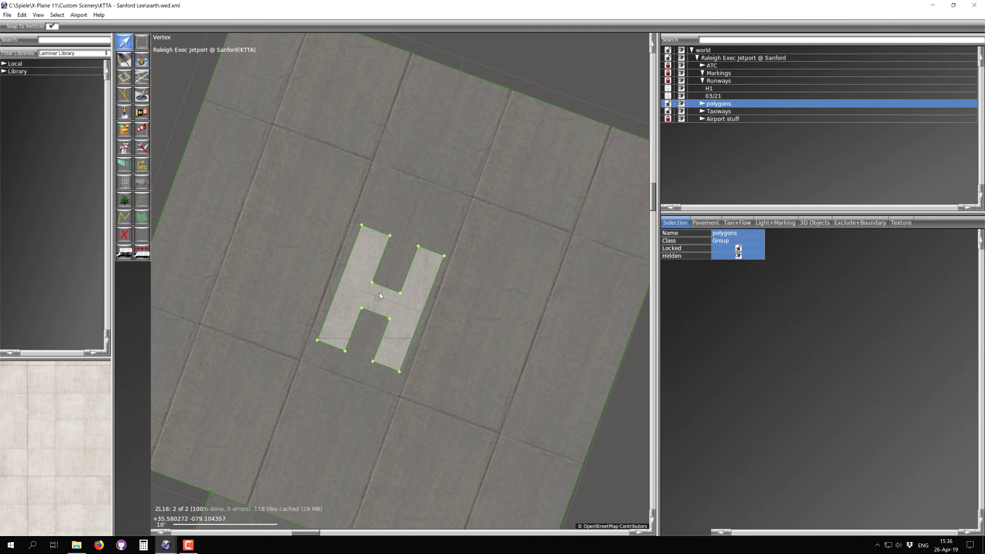
# Zoom in on the H helipad polygon beside the runway
pyautogui.scroll(-2, 380, 295)
pyautogui.scroll(-3, 388, 307)
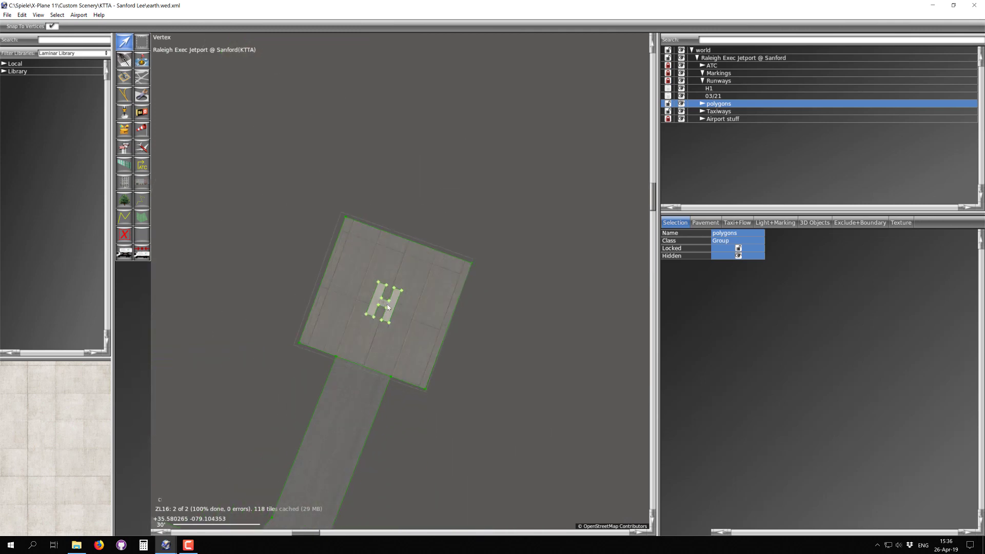
pyautogui.scroll(-1, 388, 307)
pyautogui.scroll(2, 388, 307)
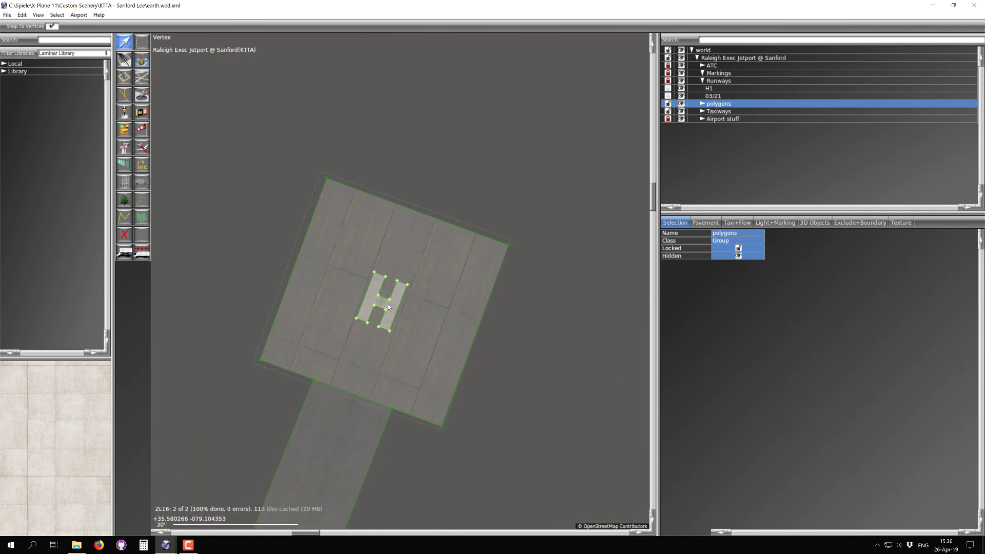
pyautogui.scroll(1, 388, 303)
pyautogui.scroll(-1, 387, 304)
pyautogui.scroll(2, 388, 304)
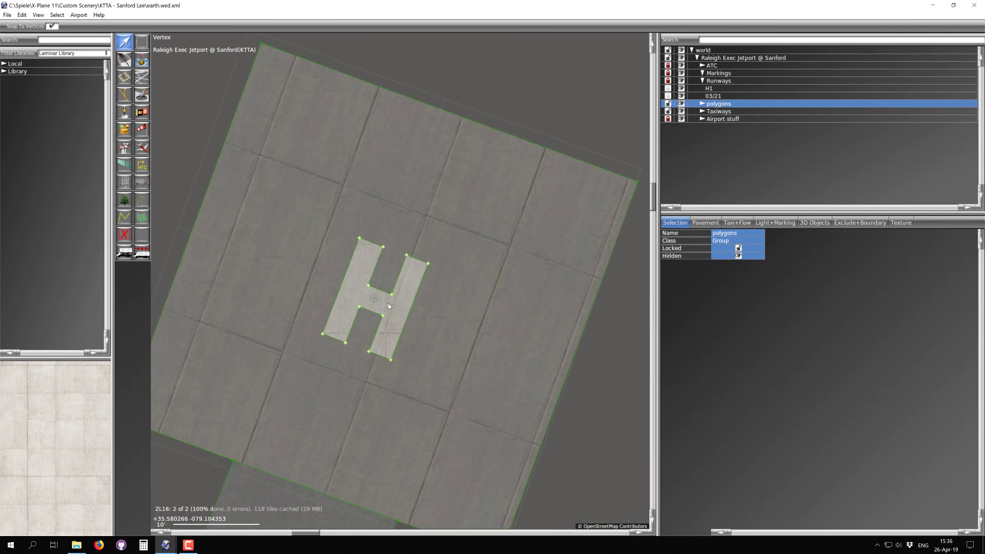
pyautogui.scroll(-3, 369, 283)
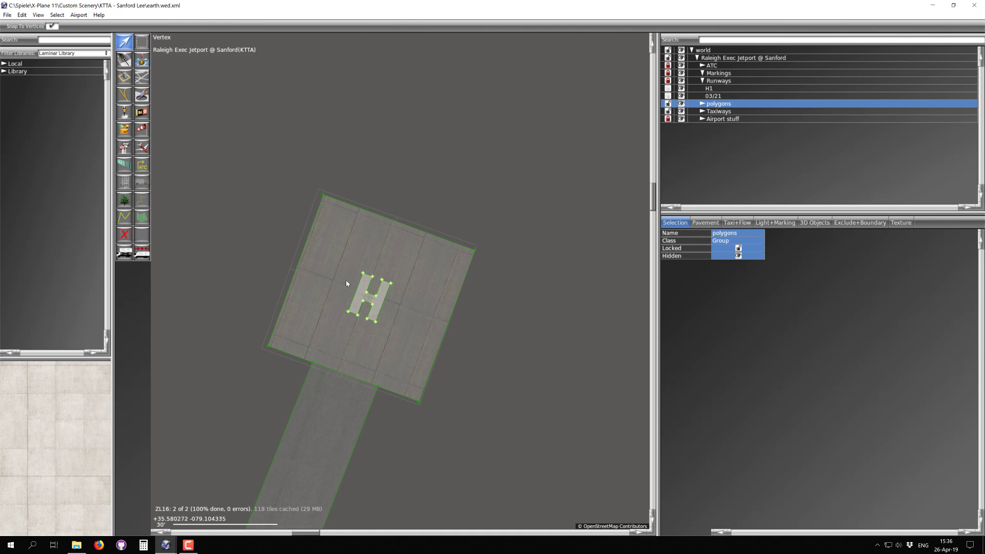
pyautogui.scroll(-5, 355, 281)
pyautogui.scroll(3, 422, 216)
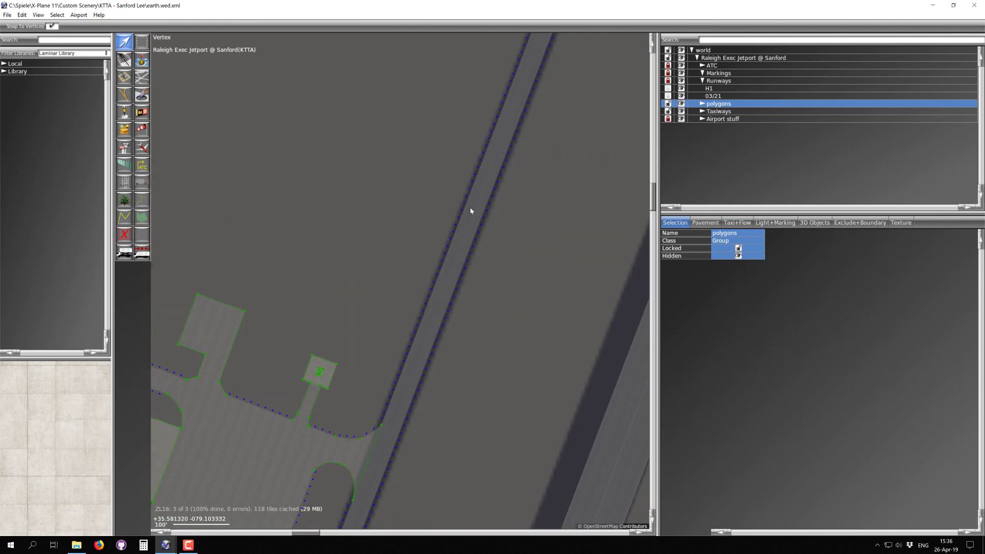
# Switch the Slippy Map background back to ESRI Imagery
pyautogui.click(38, 15)
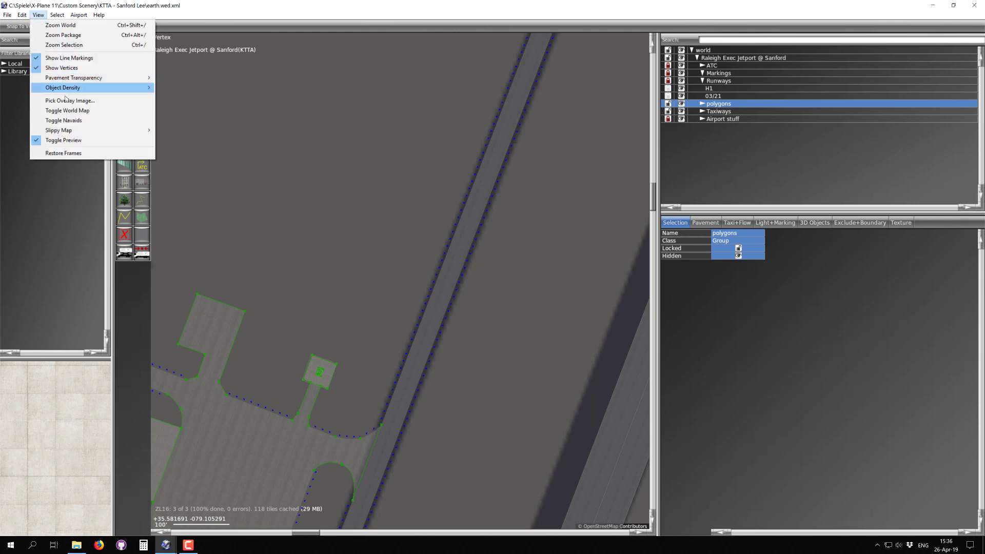
pyautogui.moveTo(75, 132)
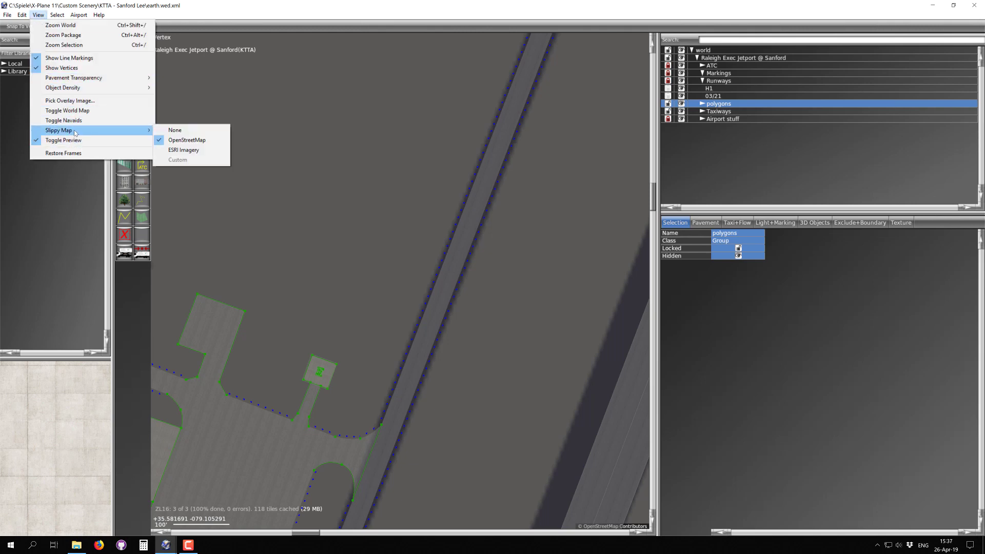
pyautogui.click(173, 150)
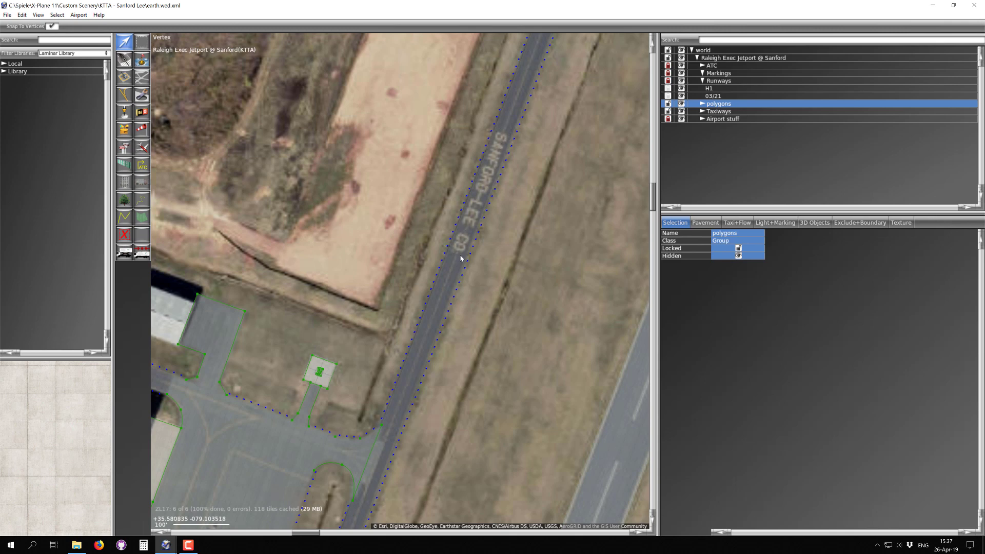
pyautogui.scroll(-3, 461, 258)
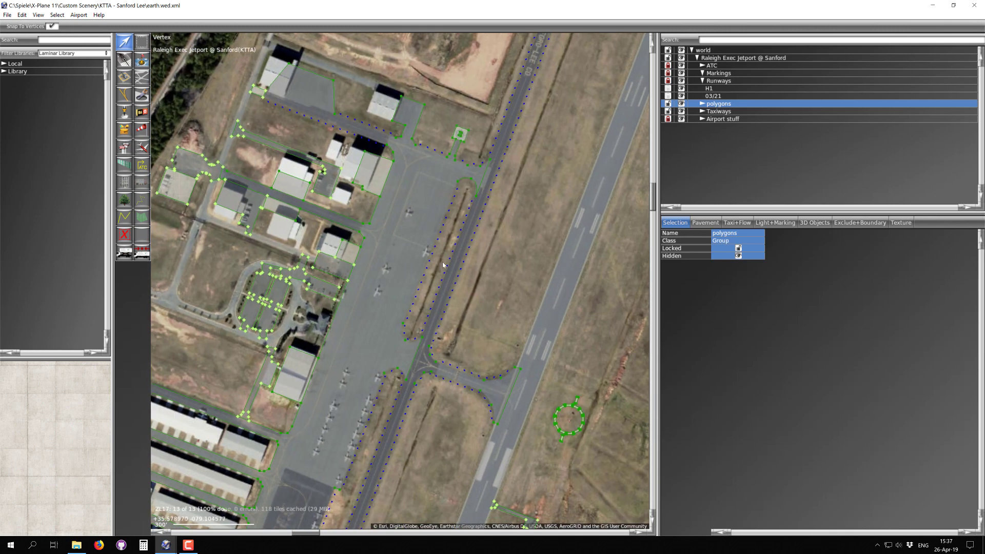
# Pan and zoom to centre the map on the helipad and apron
pyautogui.moveTo(473, 227); pyautogui.dragTo(415, 353, button='right')
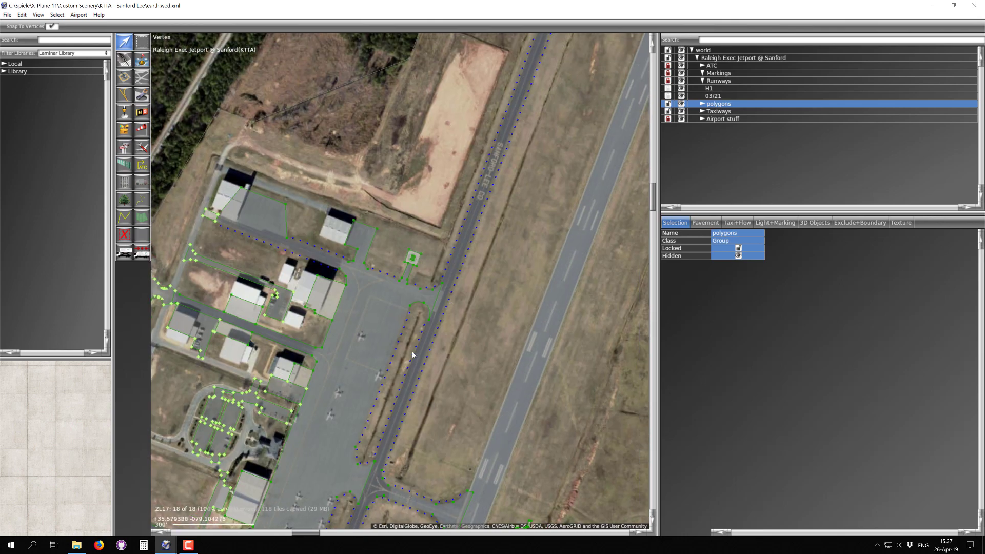
pyautogui.scroll(3, 417, 370)
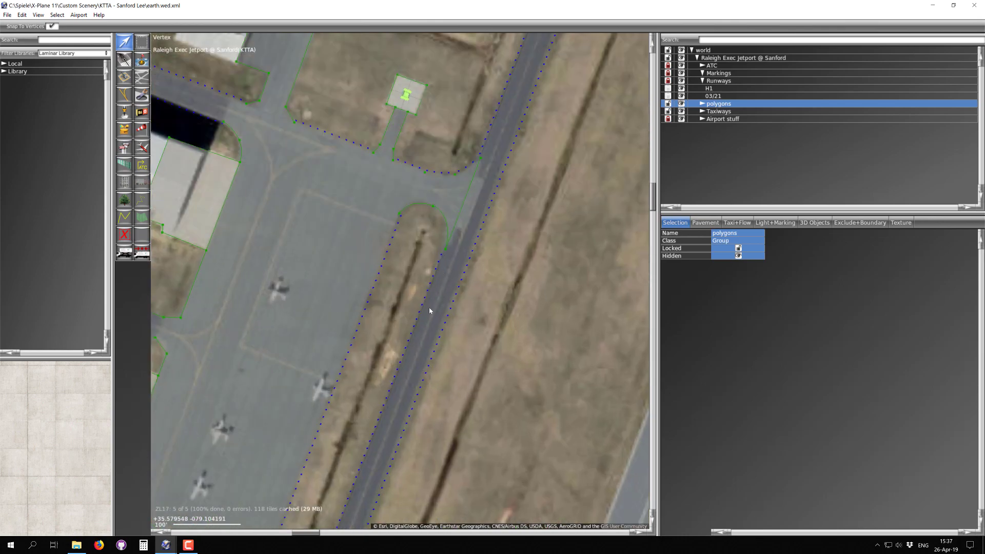
pyautogui.scroll(-3, 430, 311)
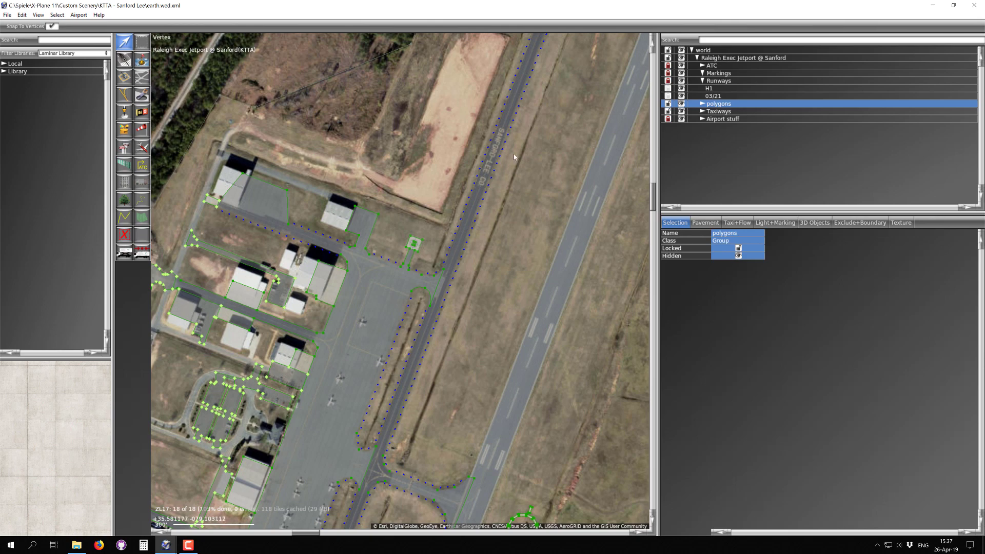
pyautogui.moveTo(420, 250); pyautogui.dragTo(458, 265, button='right')
pyautogui.scroll(3, 458, 266)
pyautogui.scroll(3, 456, 265)
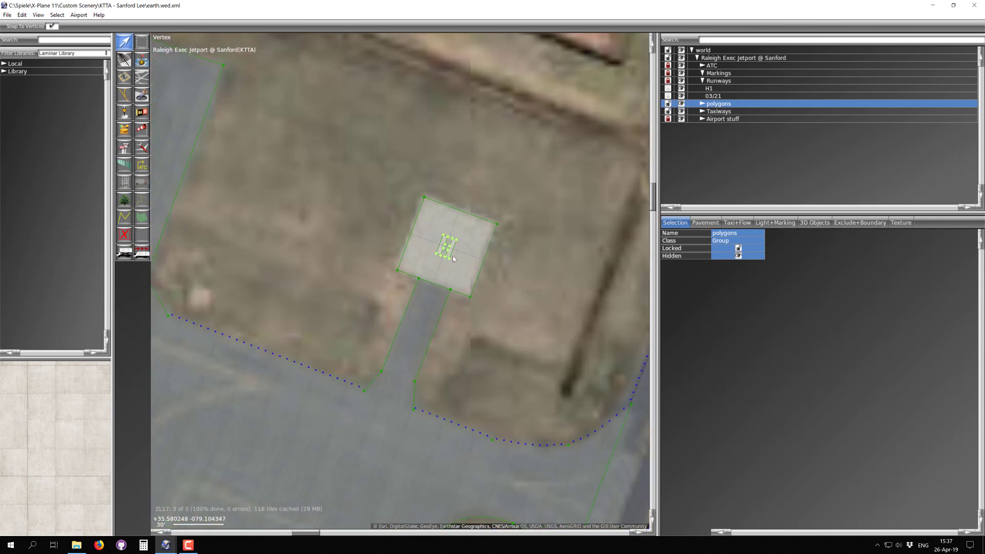
# Unlock Runways and select helipad H1, showing heading 19.60 and 48.2 × 48.8 ft size
pyautogui.click(720, 90)
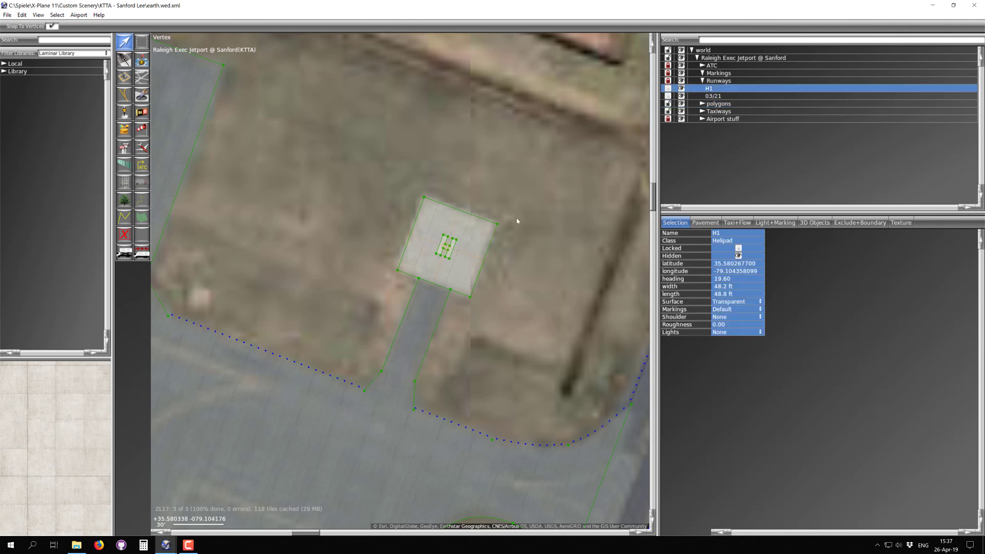
pyautogui.scroll(2, 442, 243)
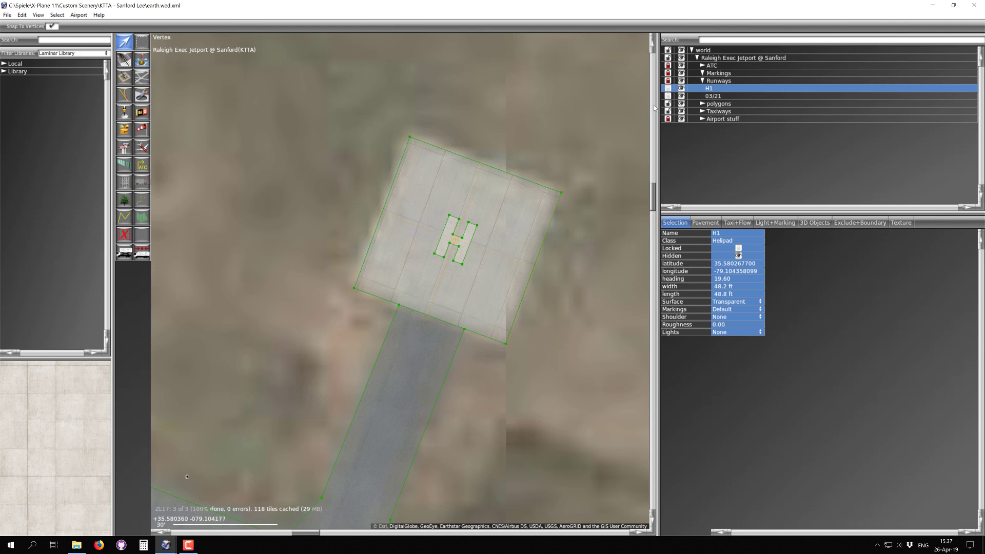
pyautogui.click(670, 81)
pyautogui.click(668, 81)
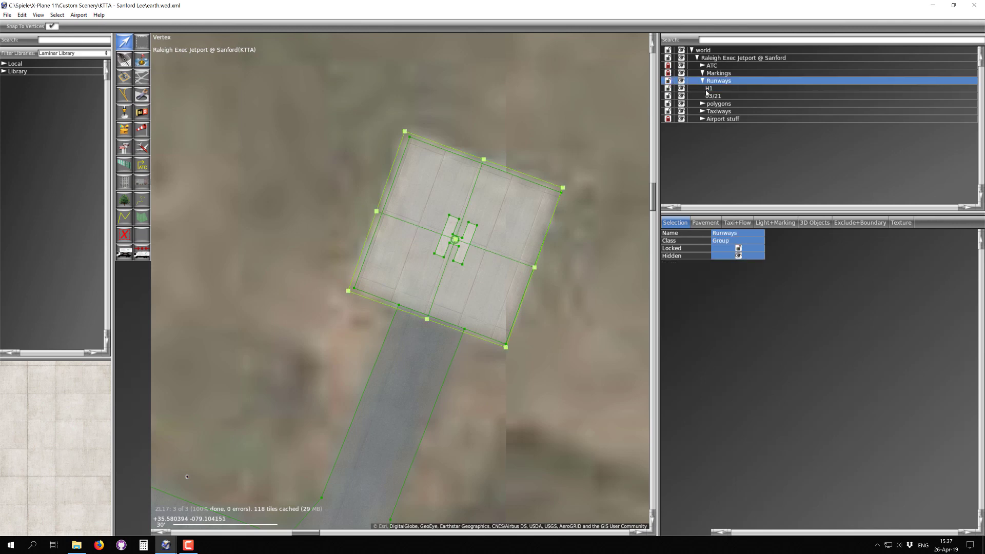
pyautogui.click(711, 89)
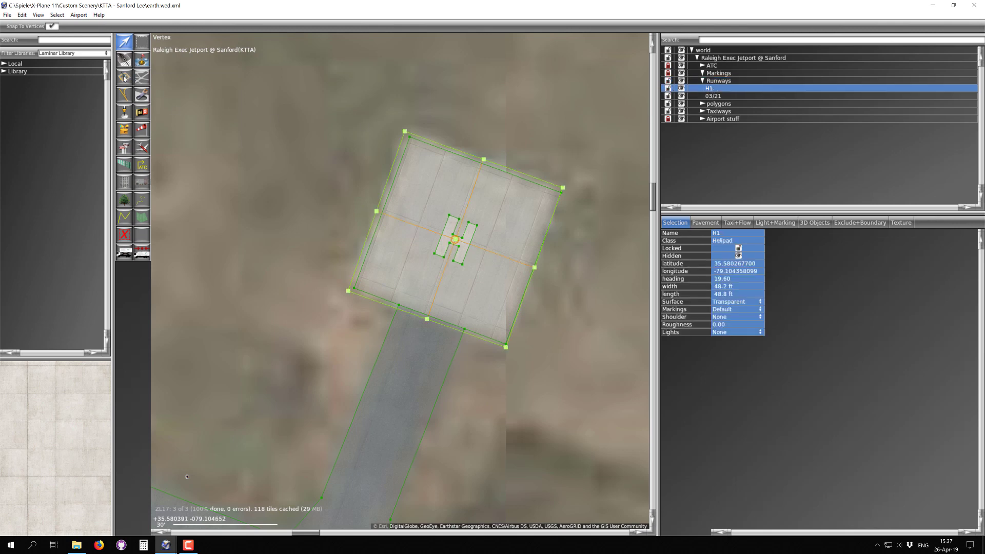